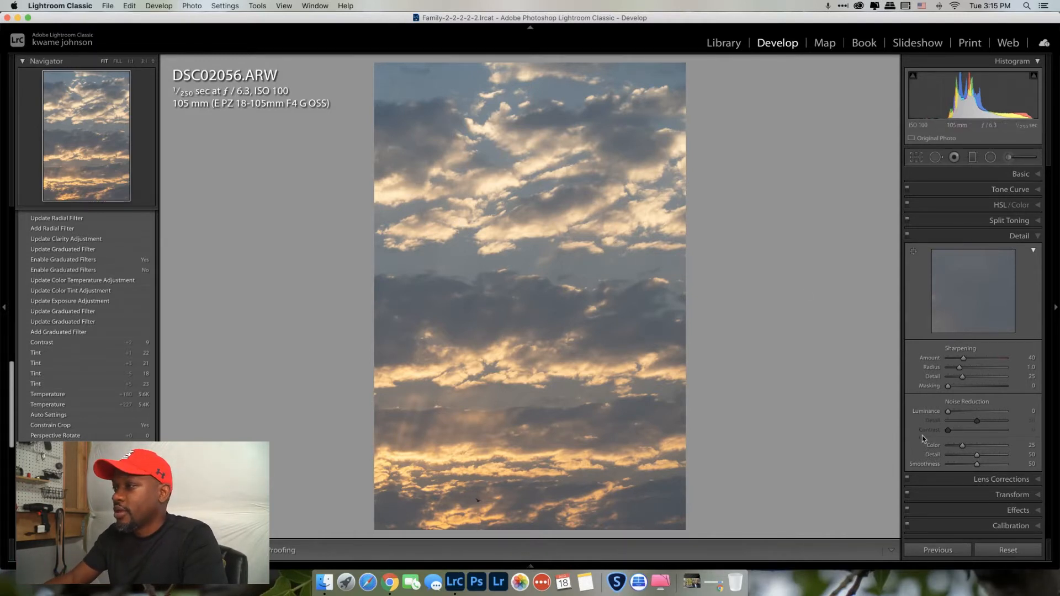
Level the photo with a +0.4 Transform rotation and enable Constrain Crop
left_click(1016, 499)
left_click(978, 364)
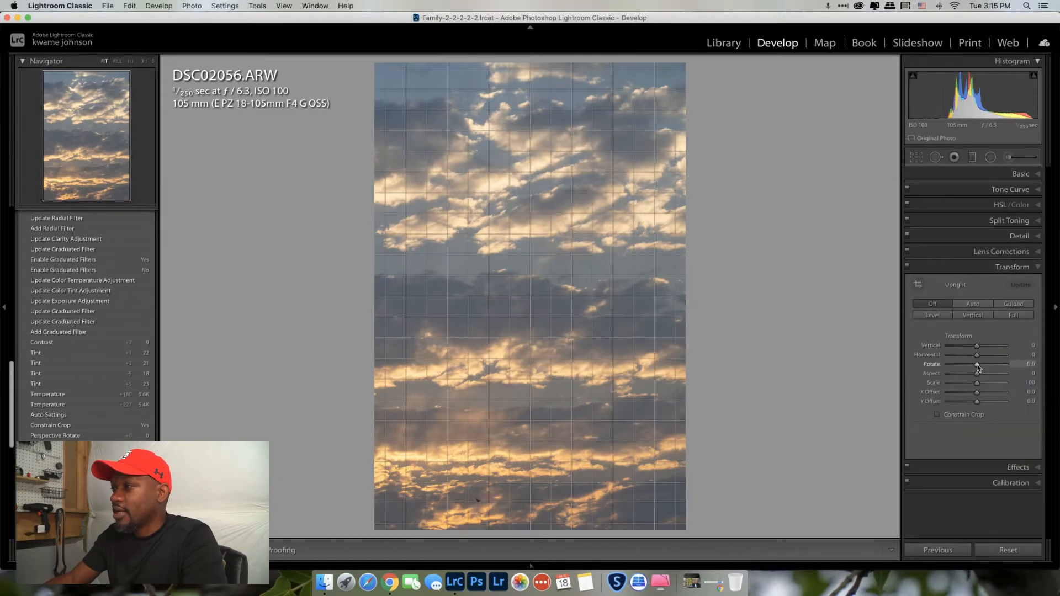
left_click_drag(978, 366, 977, 358)
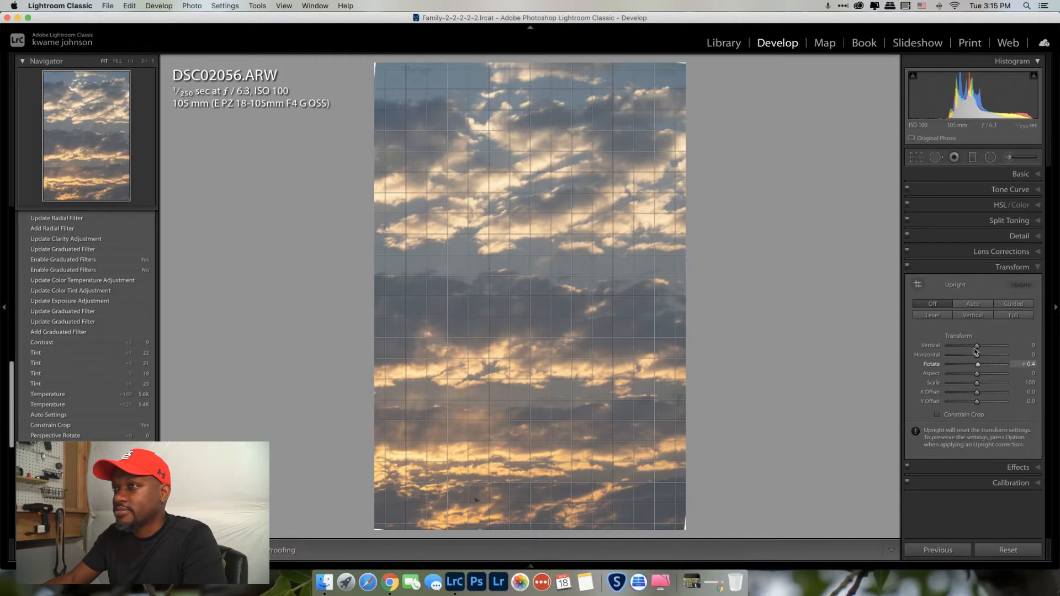
left_click(938, 415)
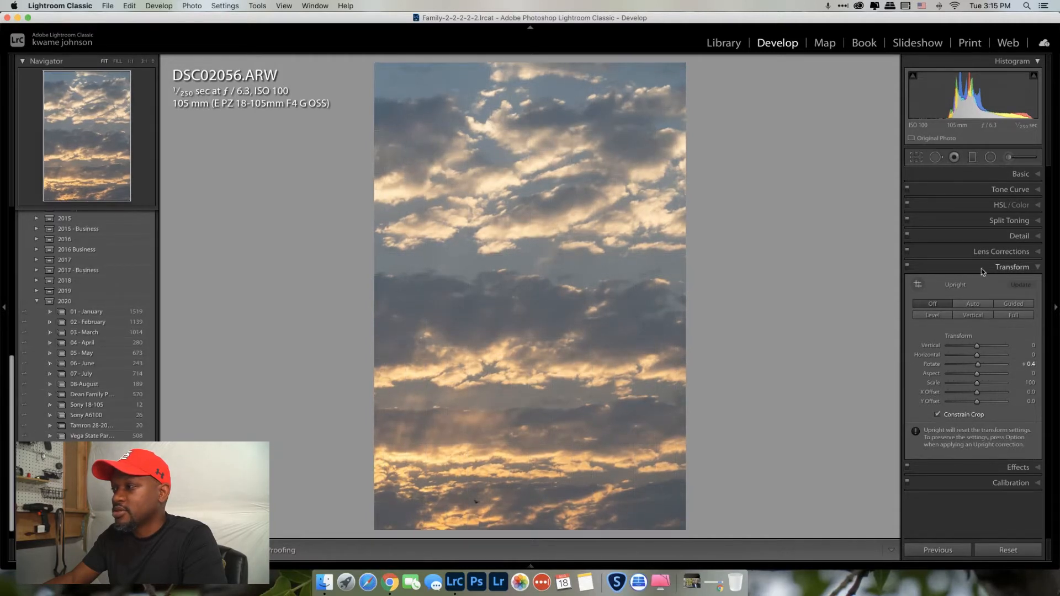
left_click(1001, 176)
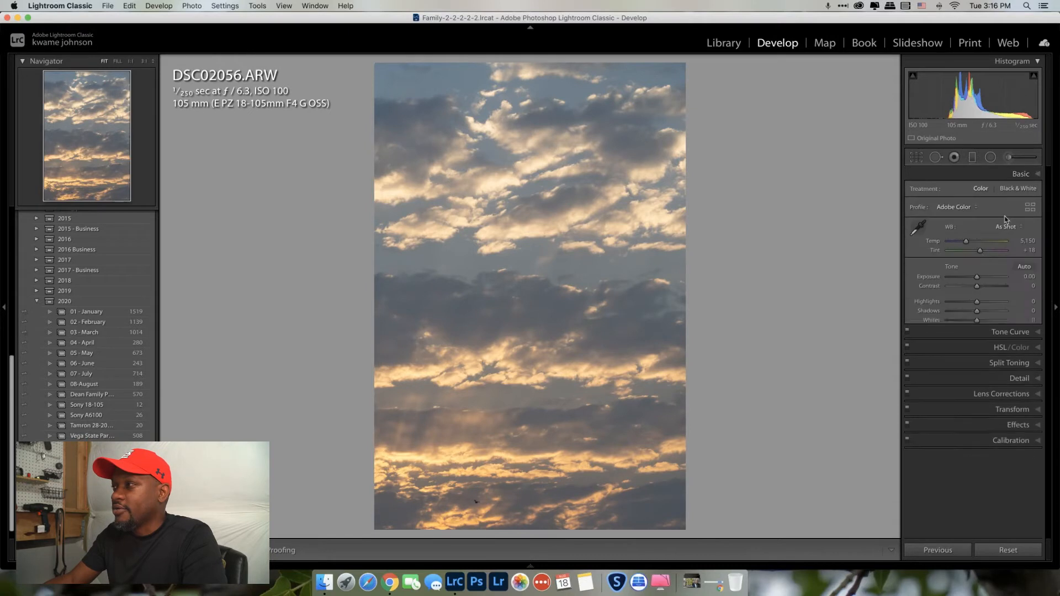
Apply Auto tone and warm the white balance to Temp 5,441
left_click(1024, 268)
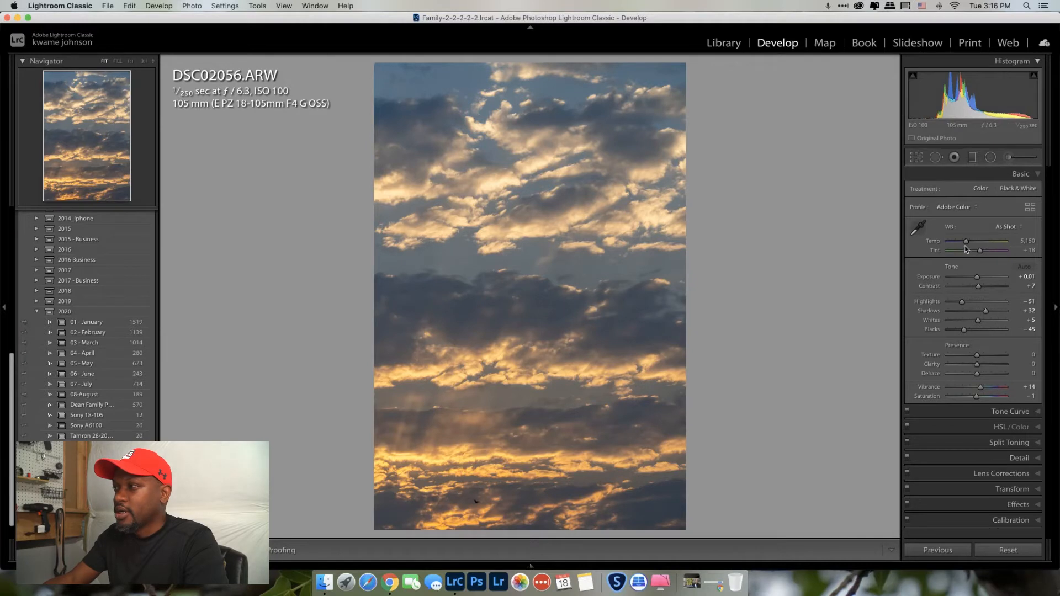
left_click_drag(965, 241, 969, 244)
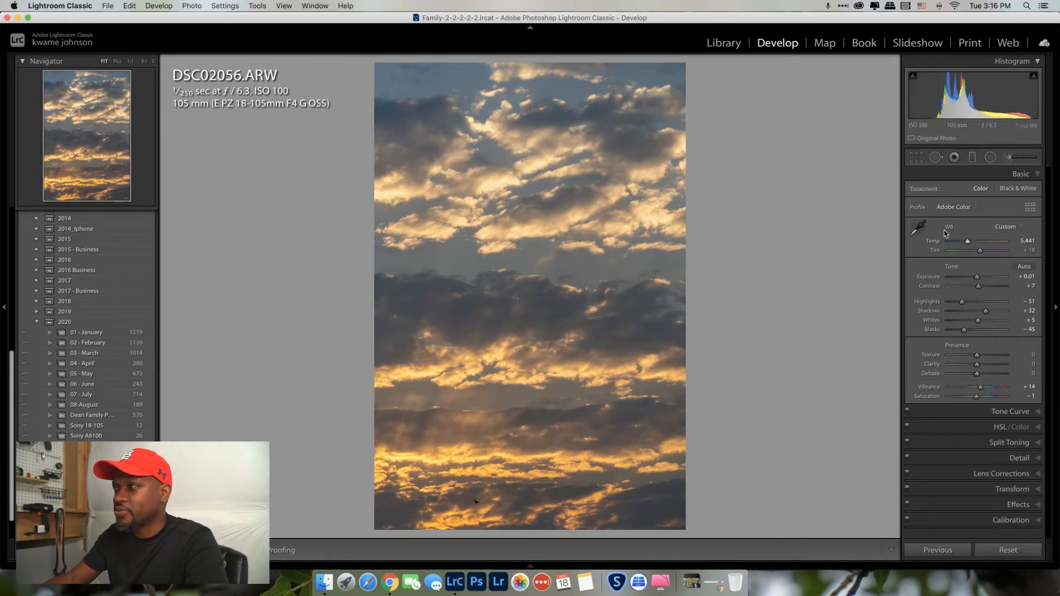
Set Temp 5,647, Saturation +4 and Contrast +34, checking the before/after view
left_click_drag(970, 244, 971, 245)
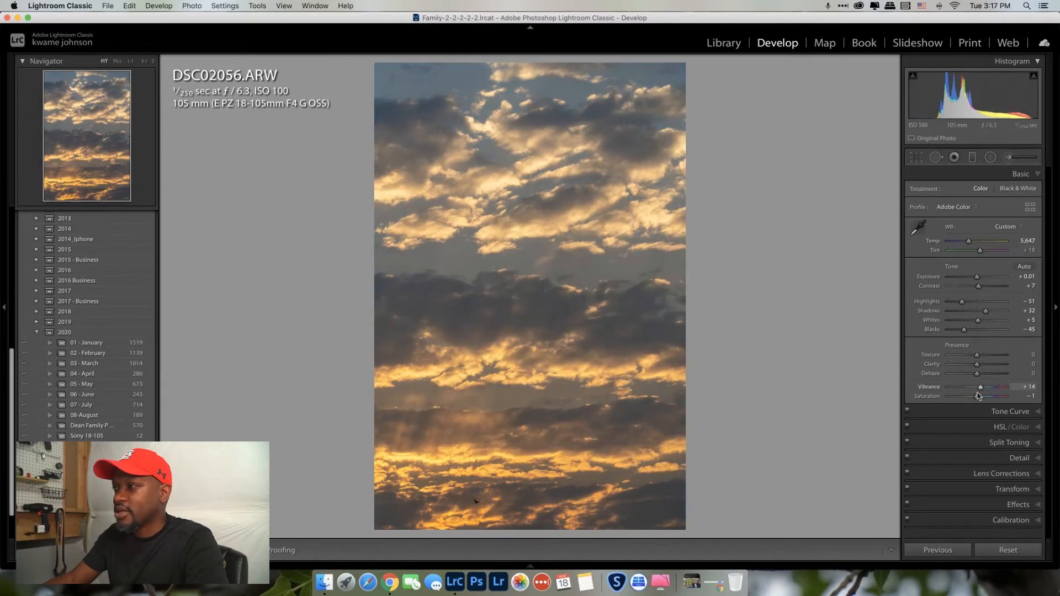
left_click_drag(978, 397, 978, 397)
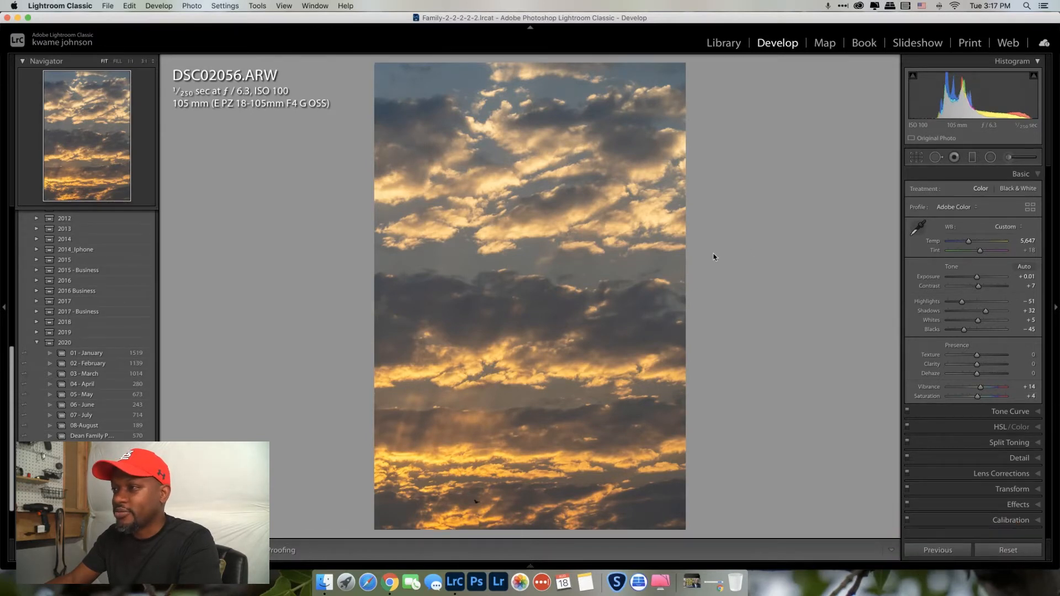
key("backslash")
key("backslash")
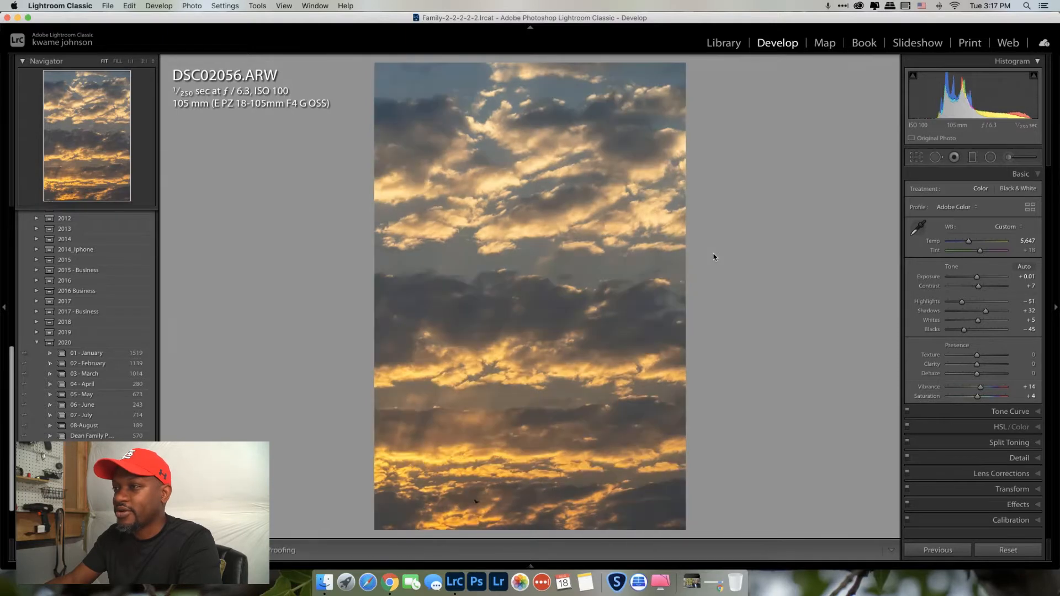
key("backslash")
key("backslash")
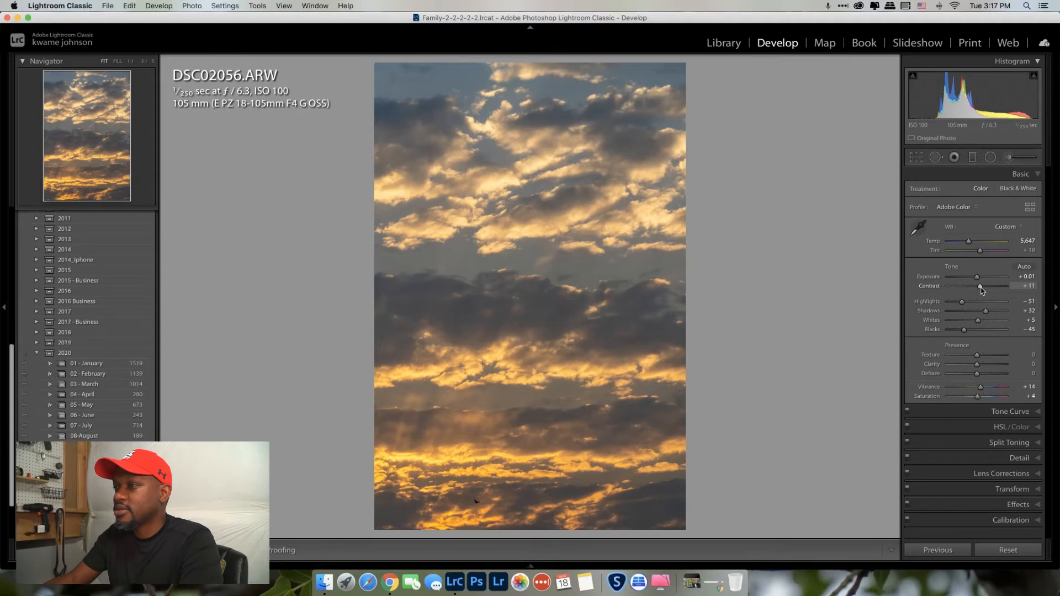
mouse_move(981, 289)
left_mouse_down()
mouse_move(998, 290)
mouse_move(988, 292)
left_mouse_up()
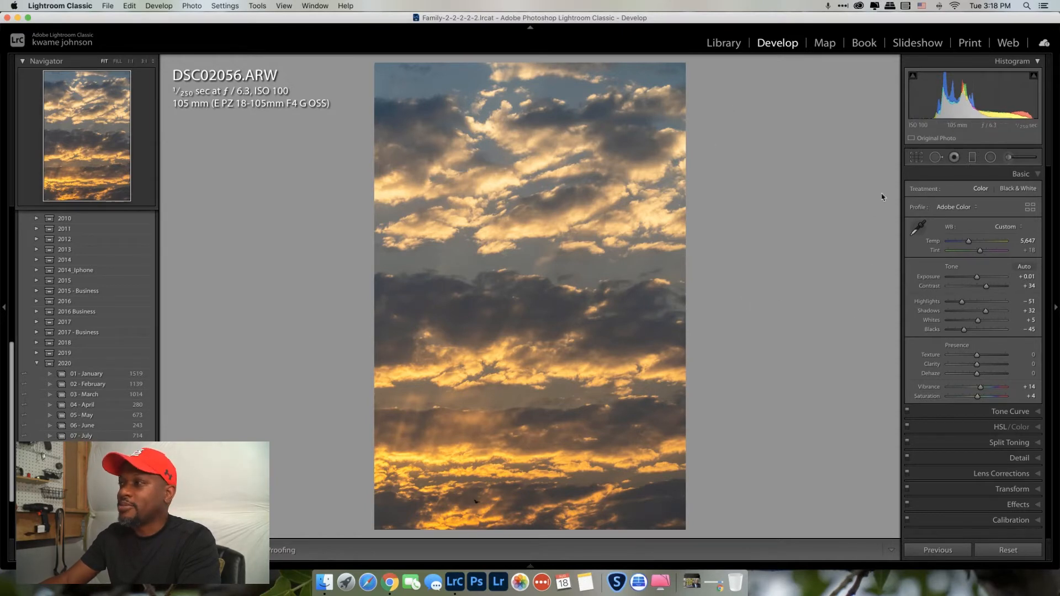
Draw a graduated filter down over the upper sky and reset its Exposure to 0.00
left_click(973, 158)
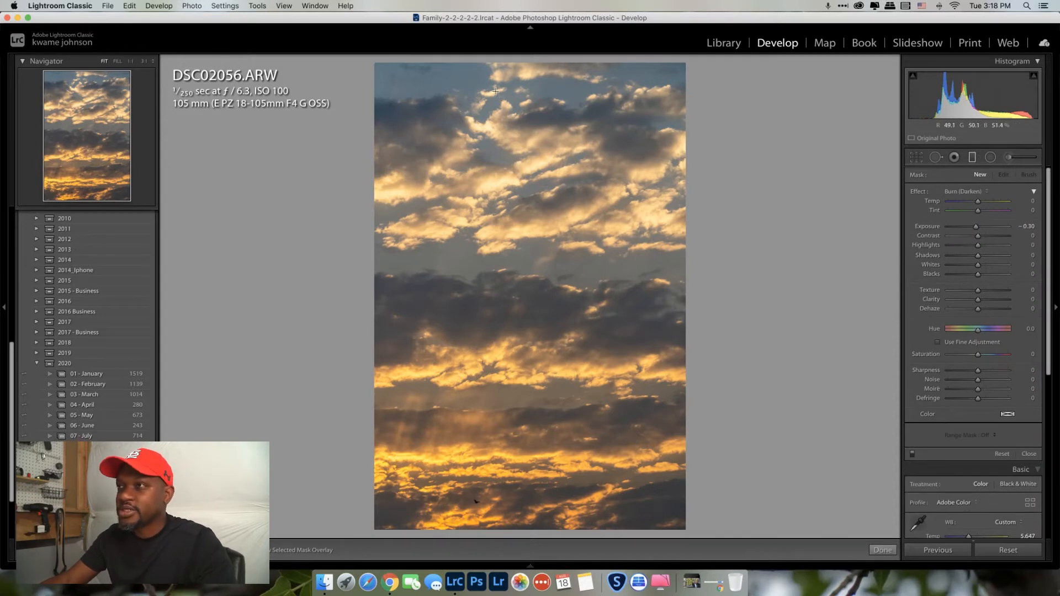
left_click_drag(533, 65, 531, 167)
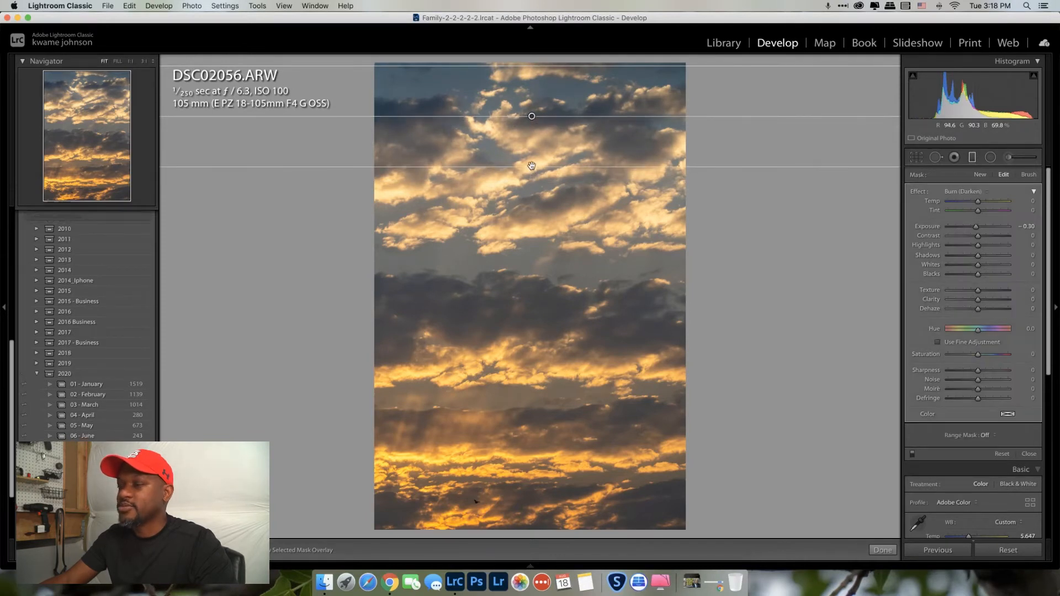
mouse_move(530, 125)
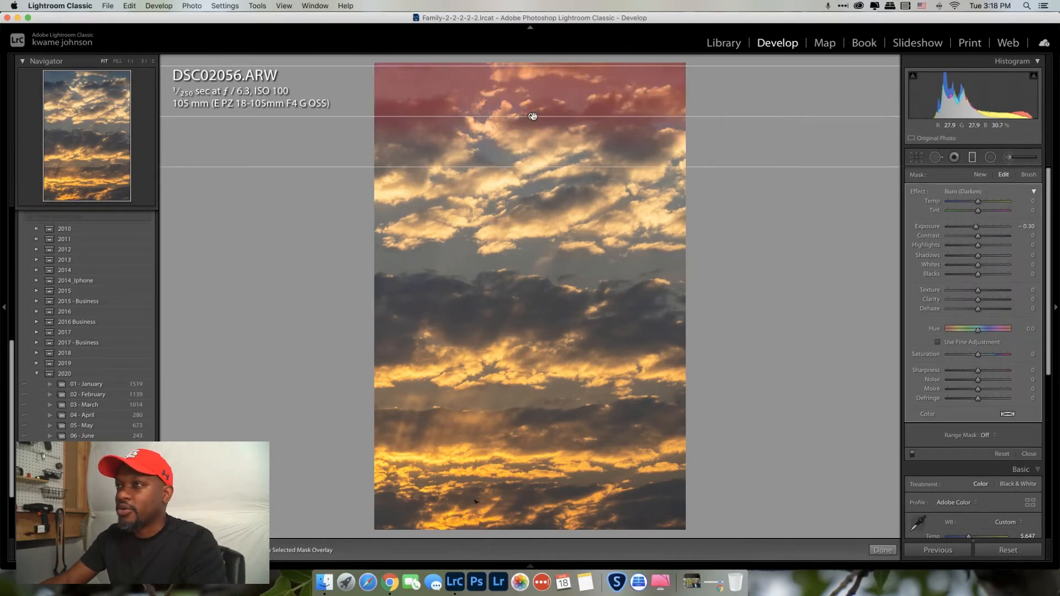
left_click_drag(533, 117, 526, 242)
left_click_drag(525, 245, 524, 249)
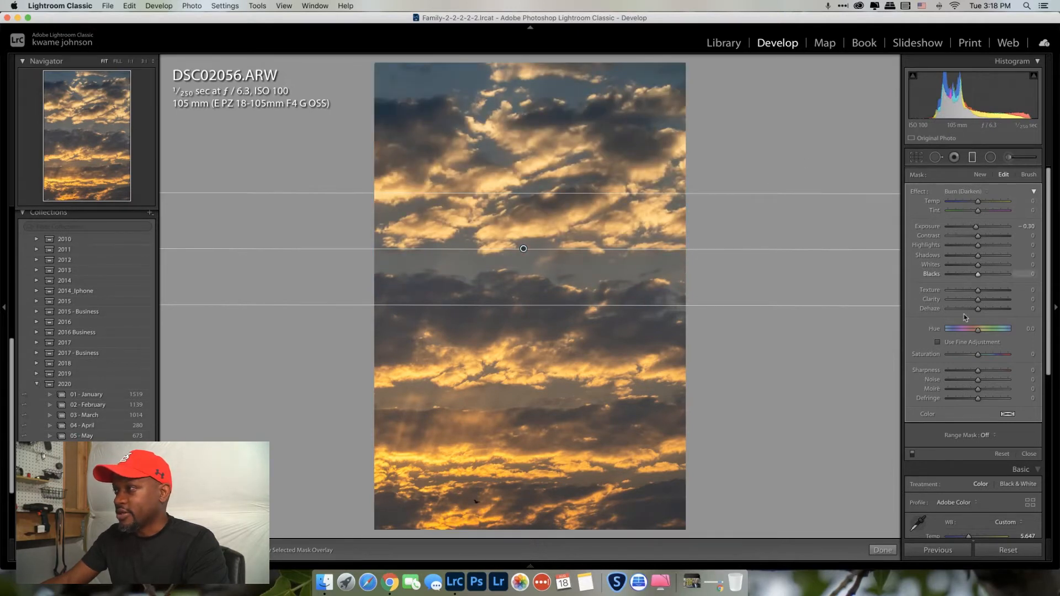
double_click(927, 227)
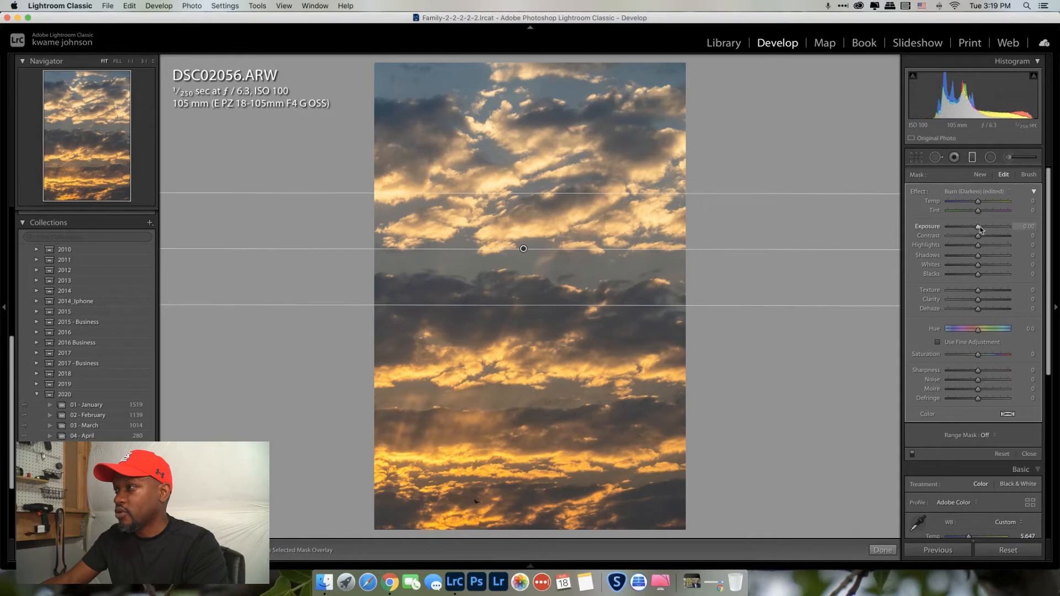
Give the graduated filter Exposure 0.10, Temp -20, Tint -5 and move it lower
left_click_drag(980, 230, 983, 230)
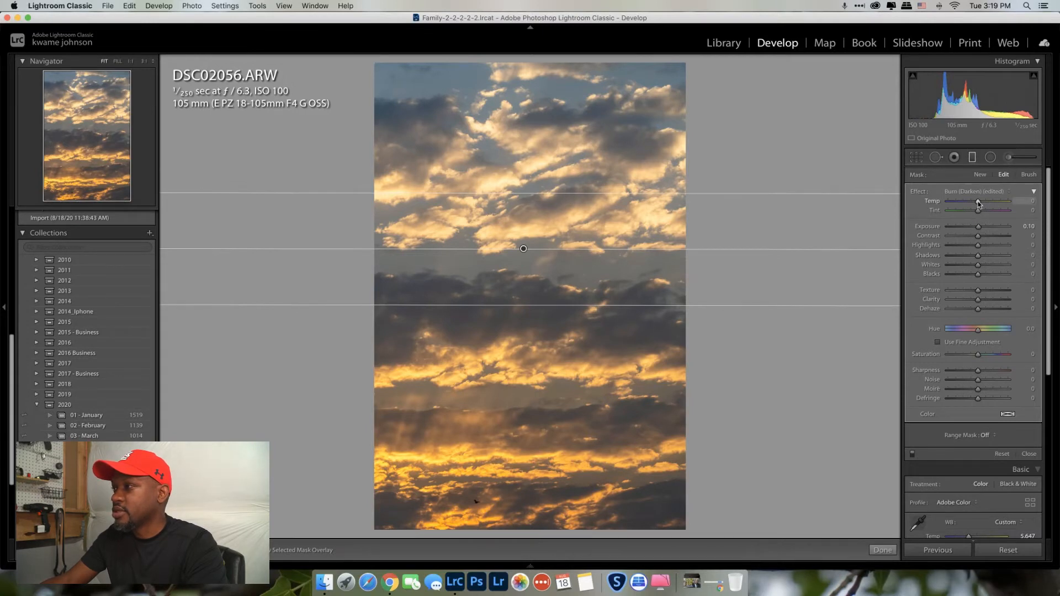
left_click_drag(978, 203, 972, 203)
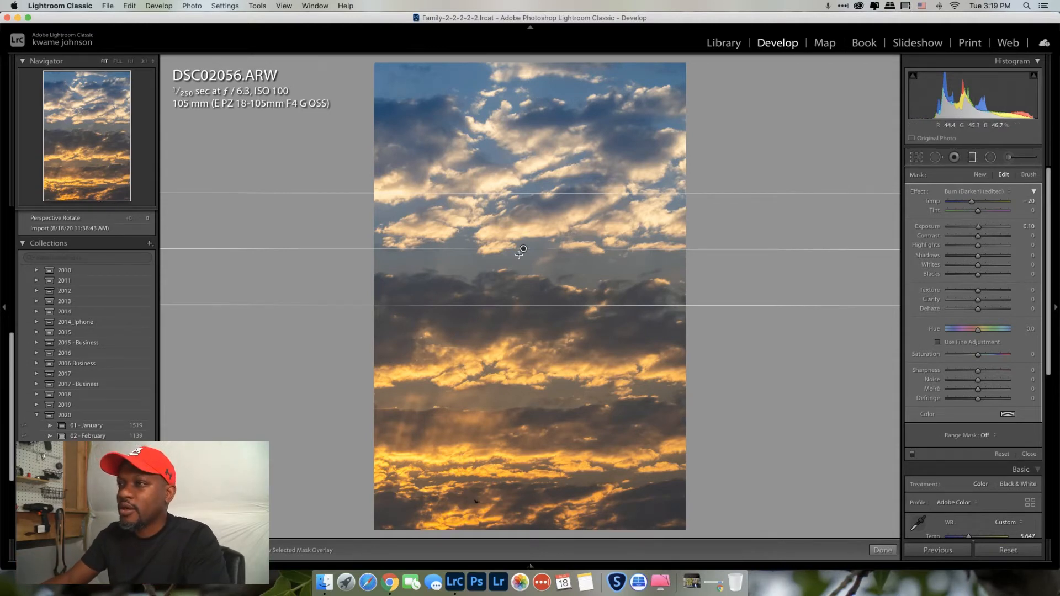
left_click_drag(523, 250, 523, 261)
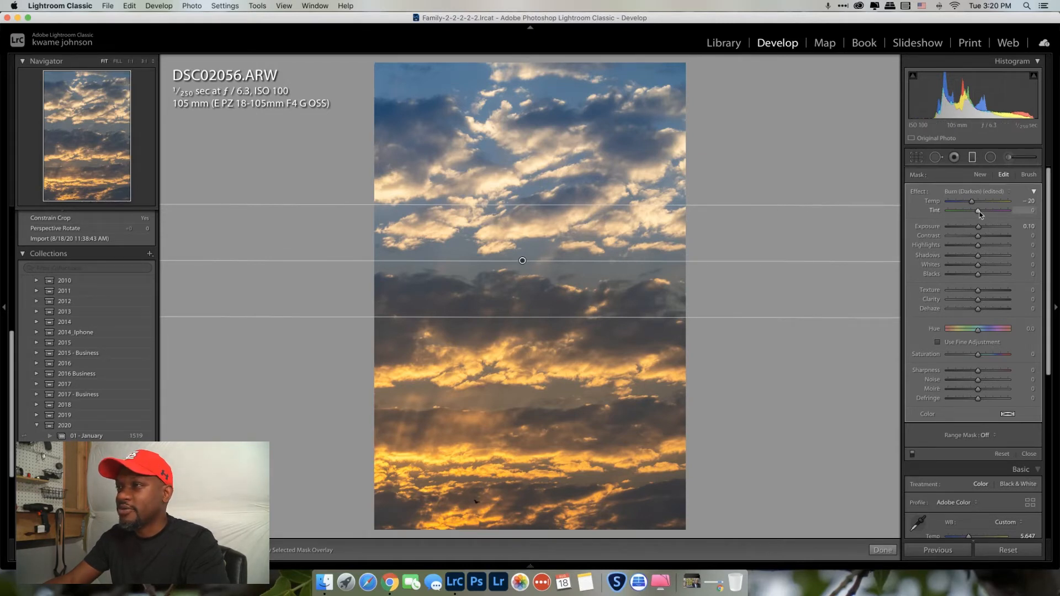
left_click_drag(979, 215, 978, 214)
left_click_drag(978, 214, 977, 214)
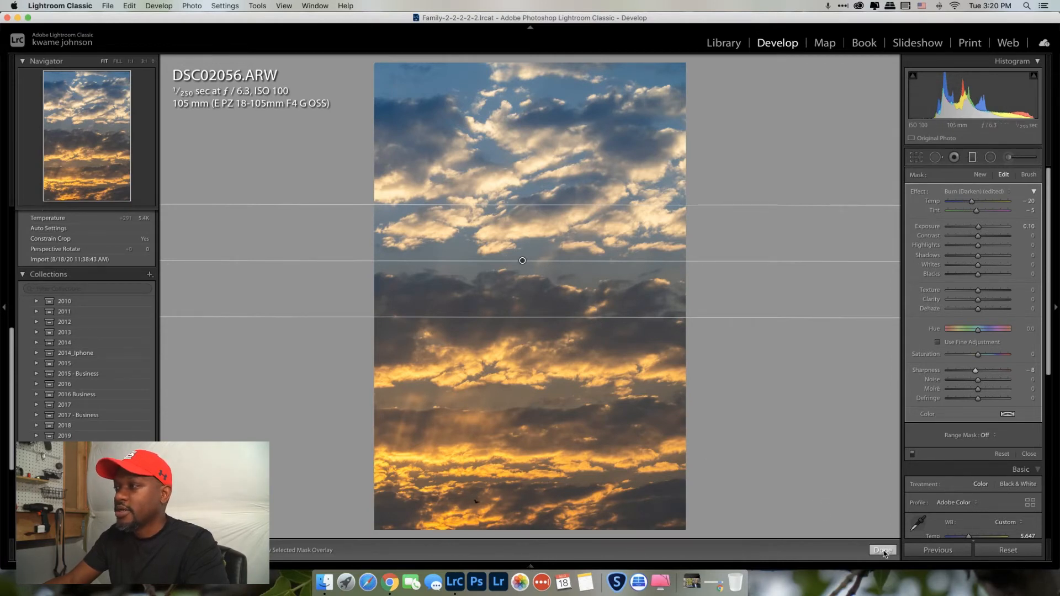
Compare the graduated filter on and off, nudge it lower on the clouds, and finish it
left_click(912, 456)
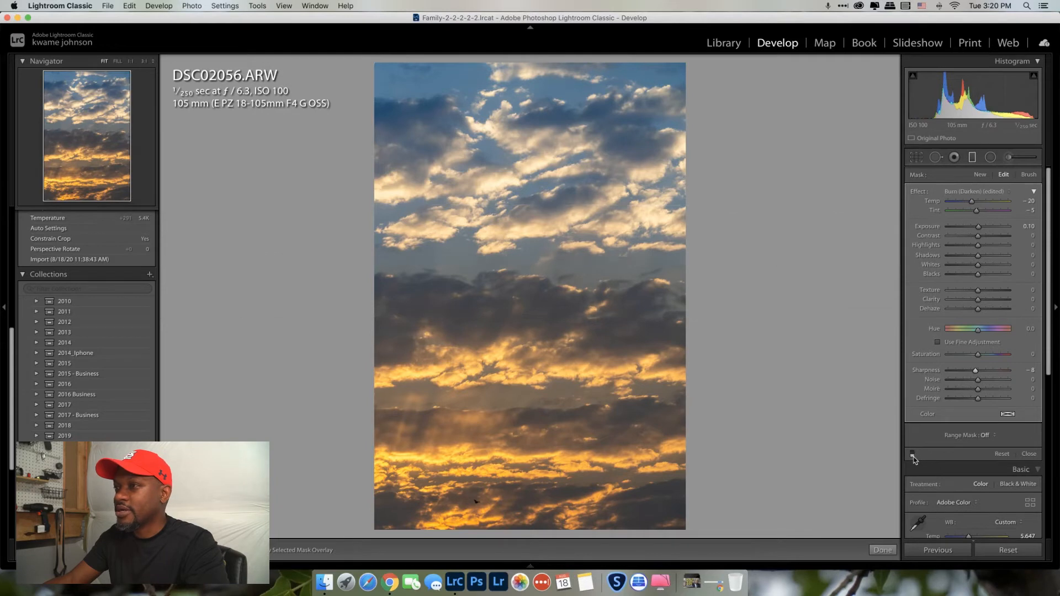
left_click(913, 456)
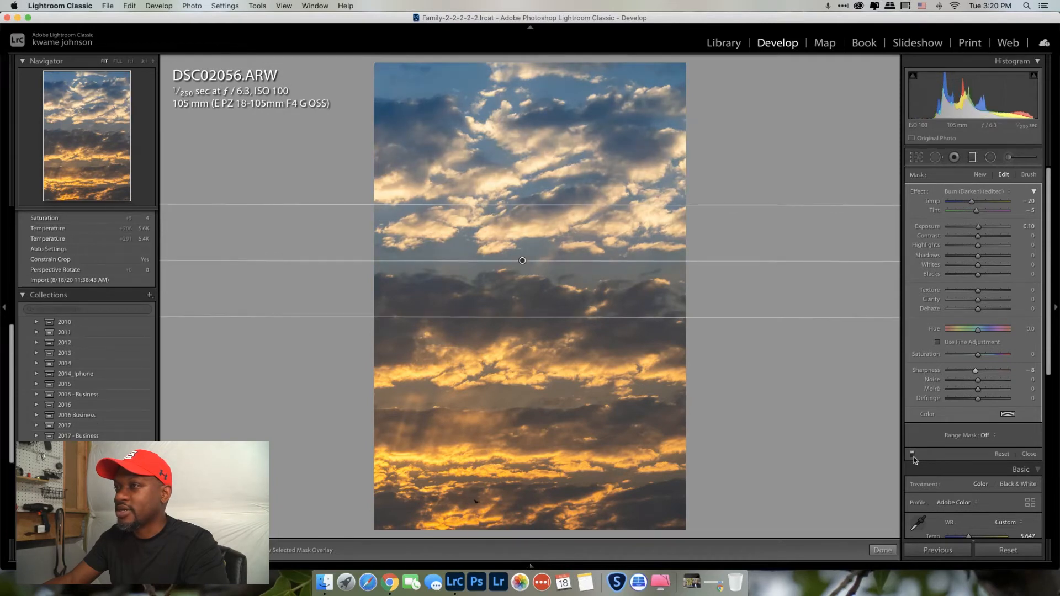
left_click(913, 456)
left_click(913, 456)
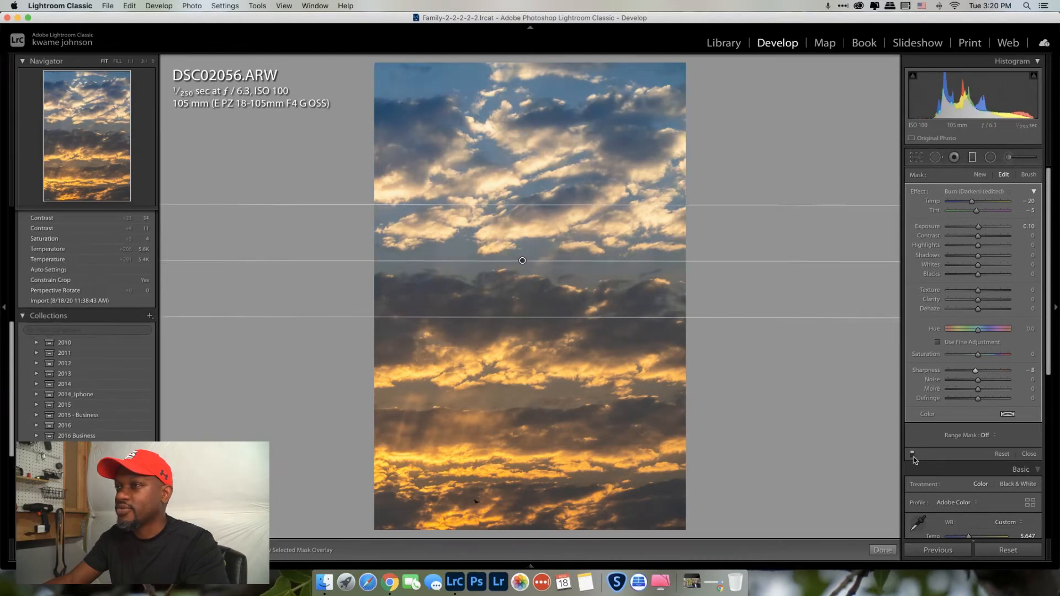
left_click(913, 456)
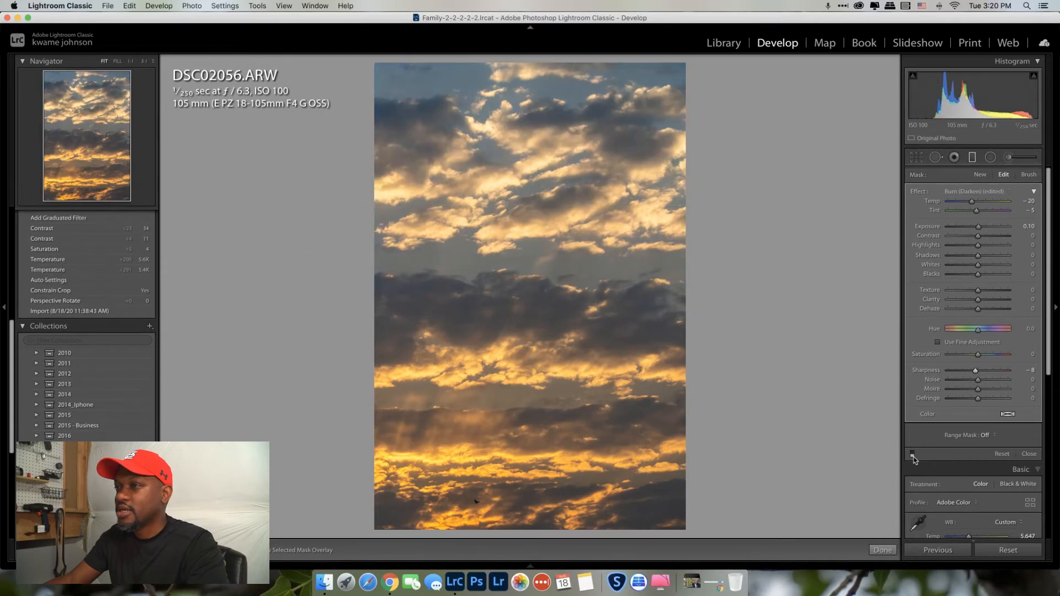
left_click(913, 456)
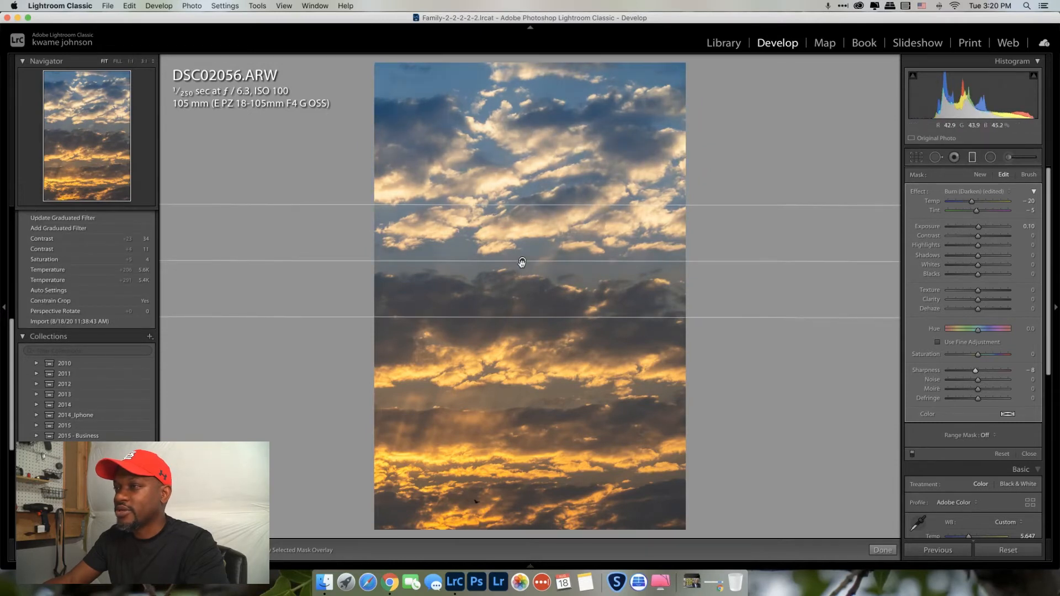
left_click_drag(521, 263, 522, 274)
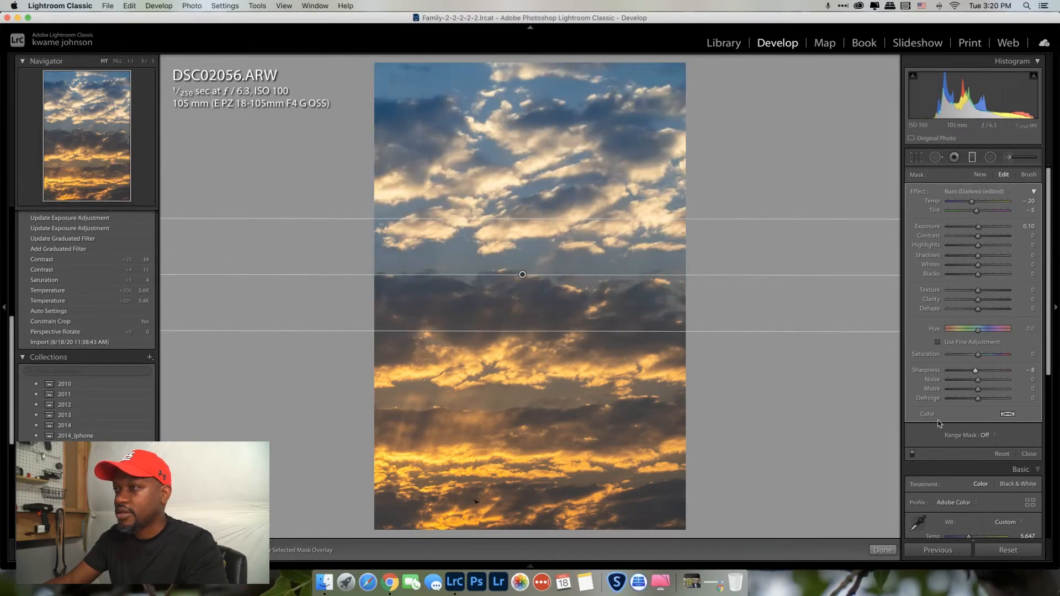
left_click(913, 454)
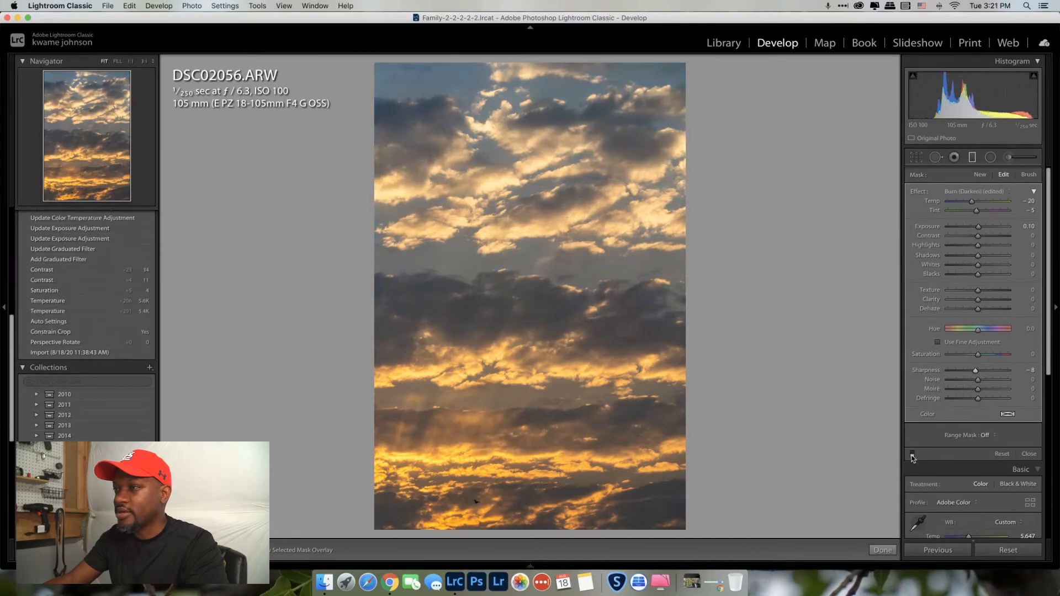
left_click(912, 455)
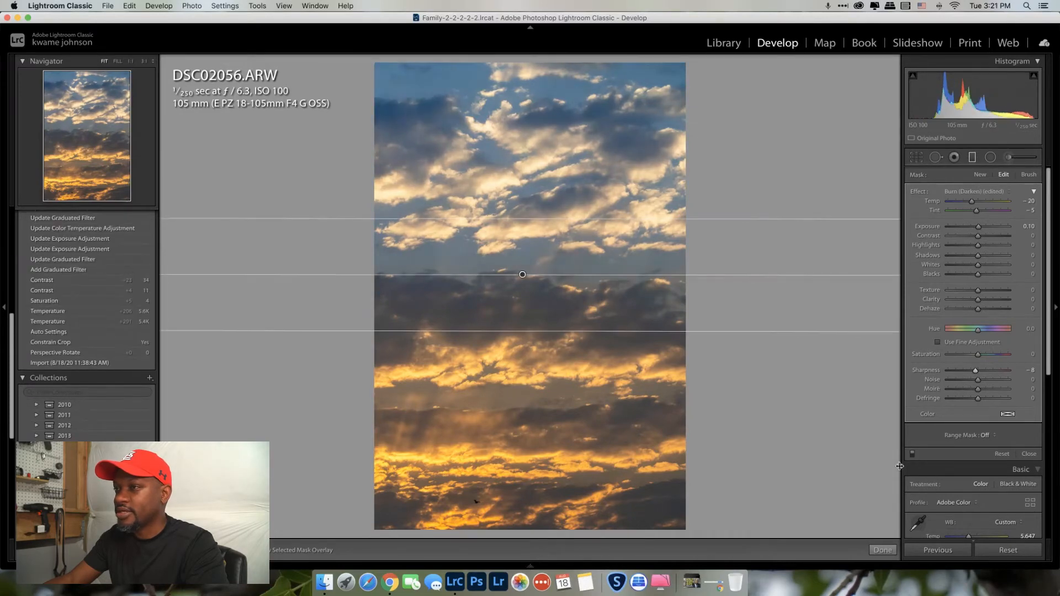
left_click(883, 550)
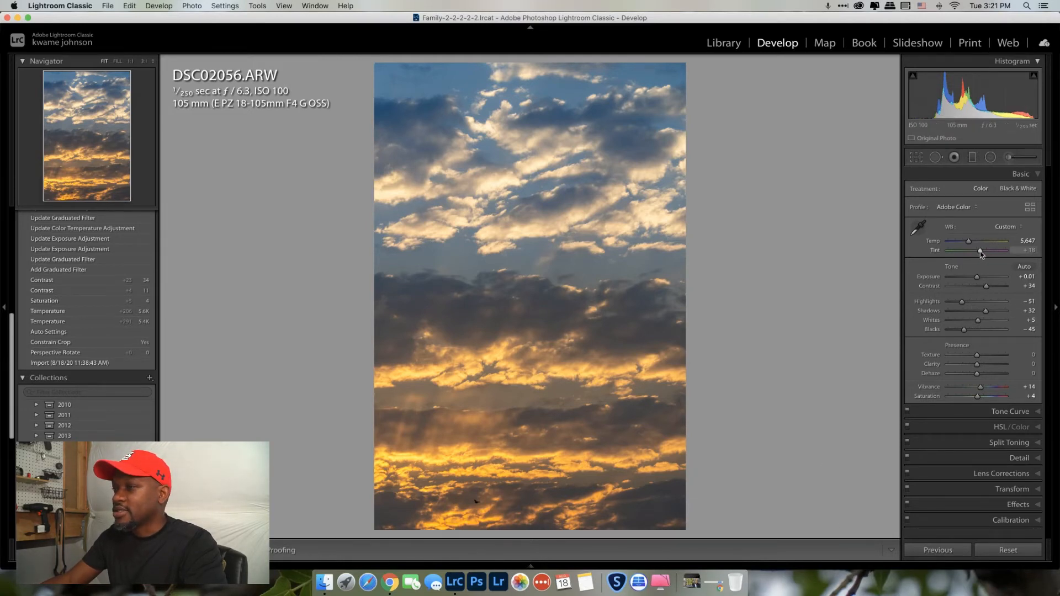
Raise the photo's Tint from +18 to +23 and pick the Radial Filter tool
left_click_drag(981, 252, 982, 253)
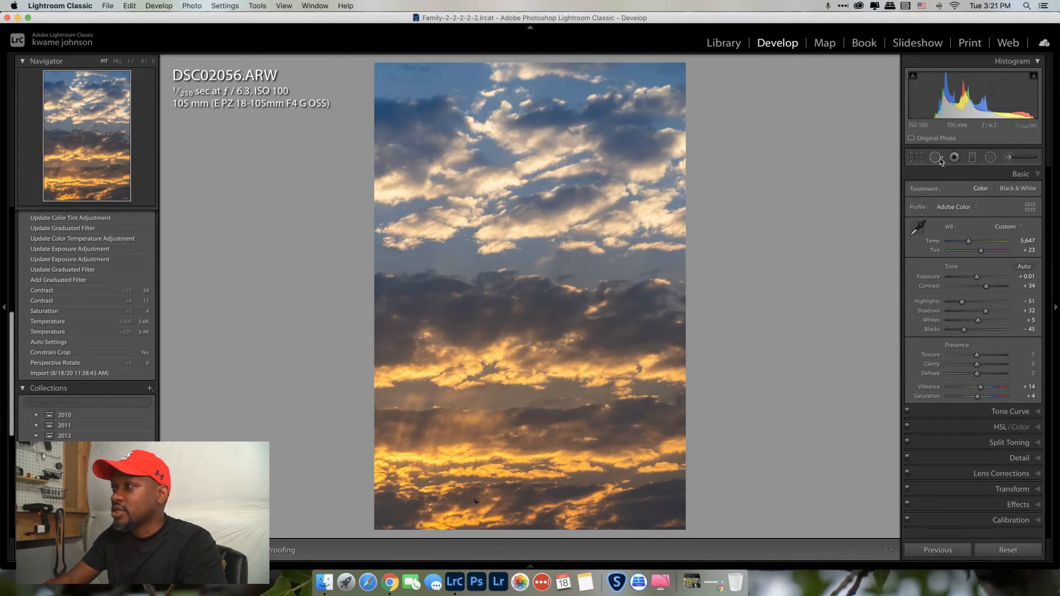
left_click(990, 160)
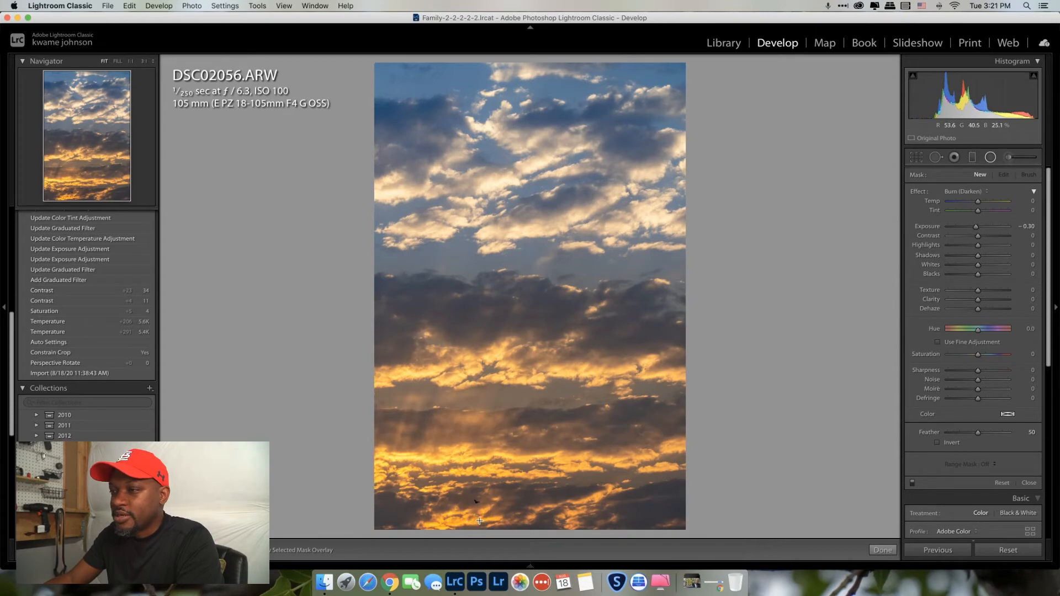
Fit an inverted radial filter over the bottom clouds with Exposure 0.00, Feather 61, Saturation 16
left_click_drag(475, 510, 396, 476)
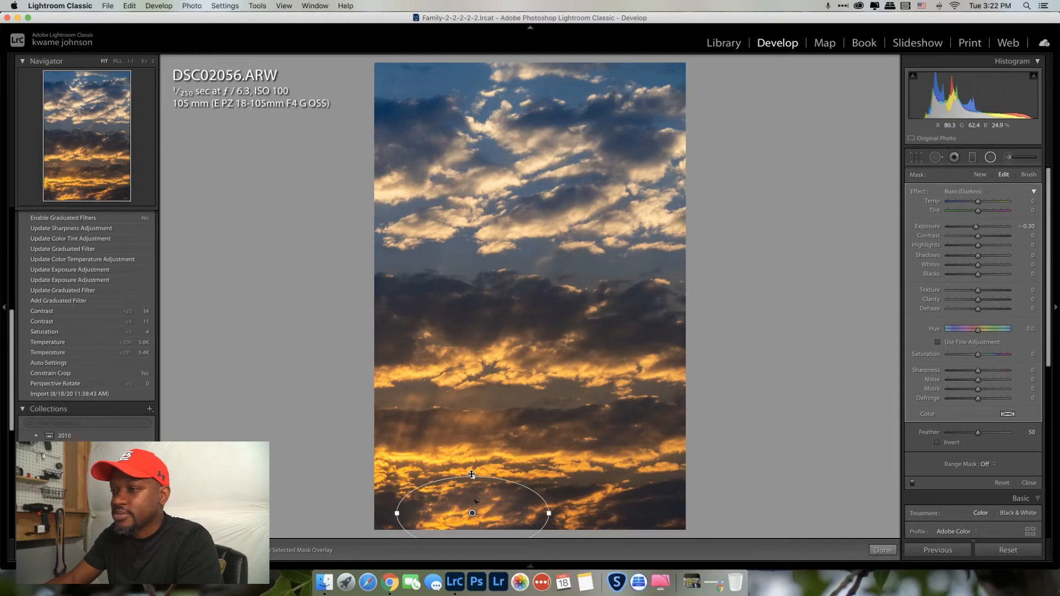
left_click_drag(473, 476, 472, 473)
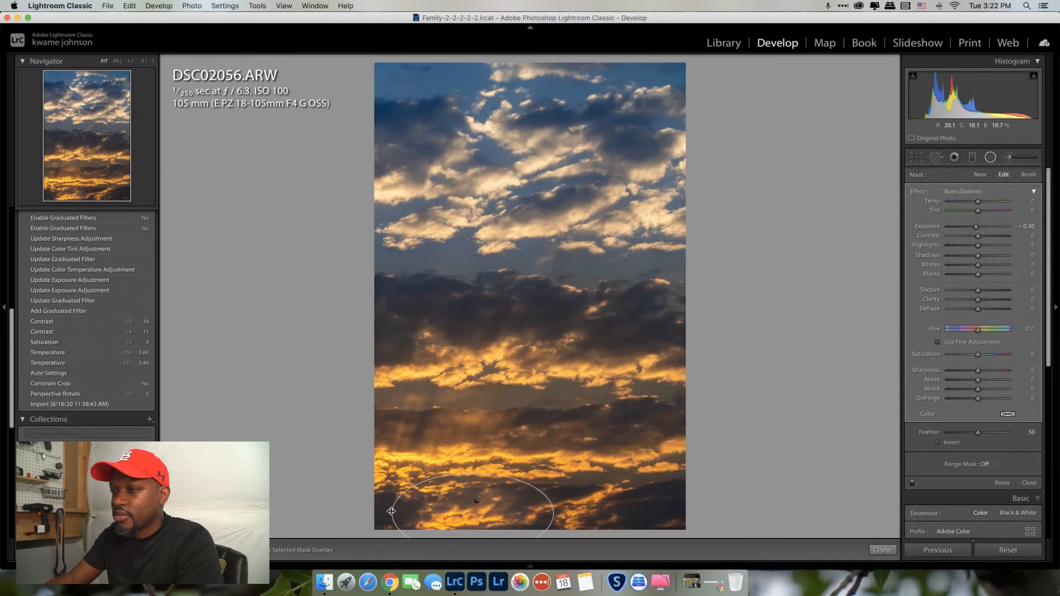
left_click_drag(397, 513, 391, 513)
key("o")
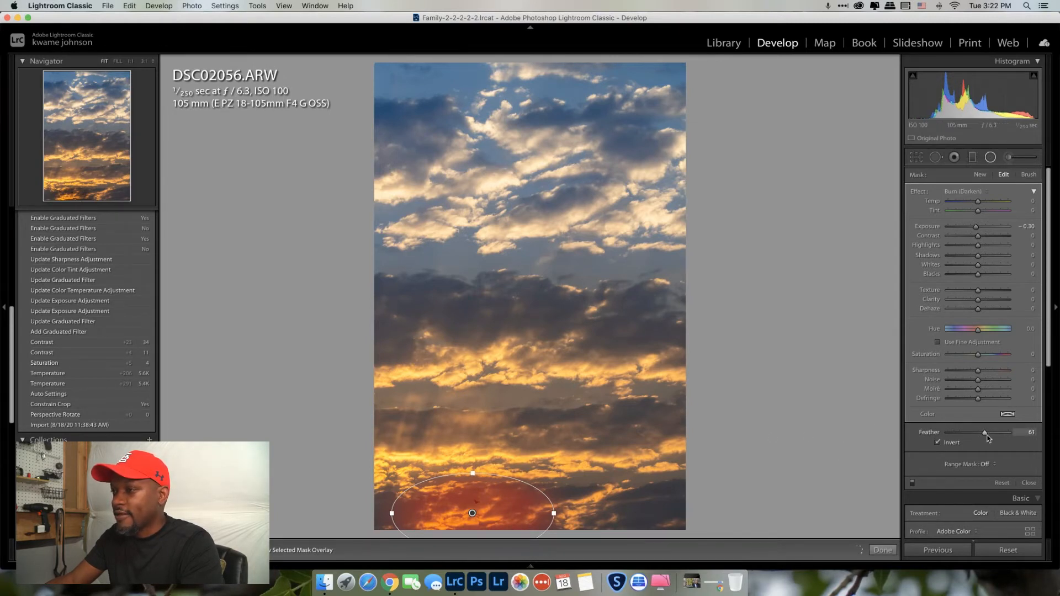
double_click(976, 228)
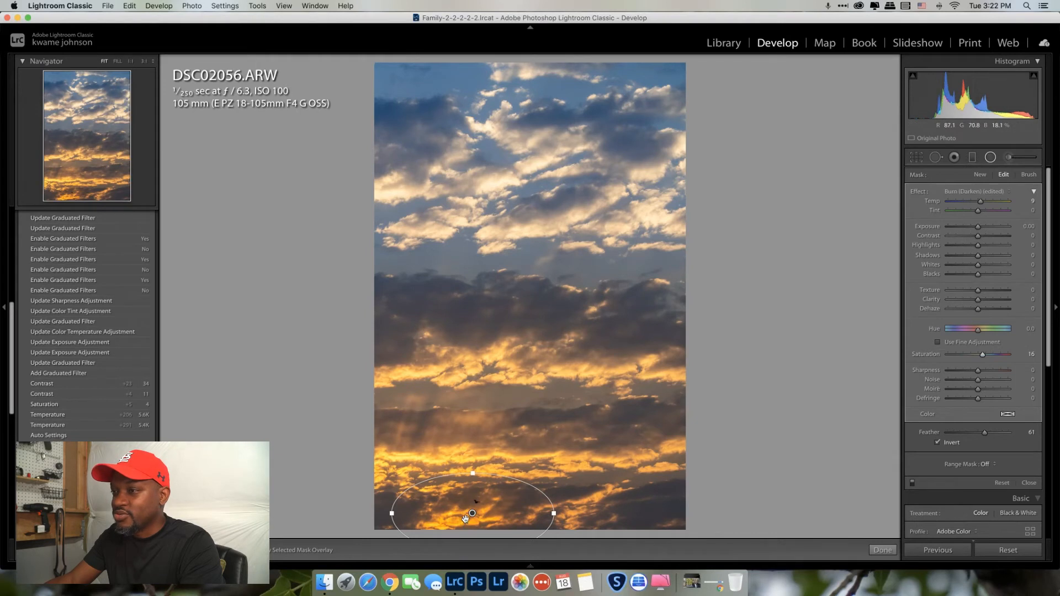
left_click_drag(465, 518, 450, 518)
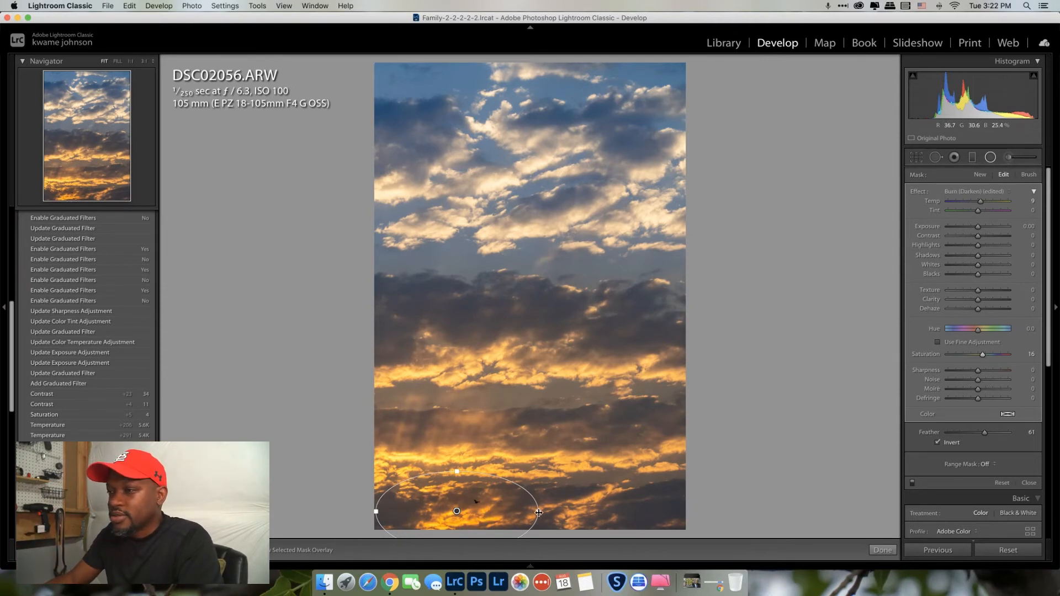
left_click_drag(540, 506, 543, 505)
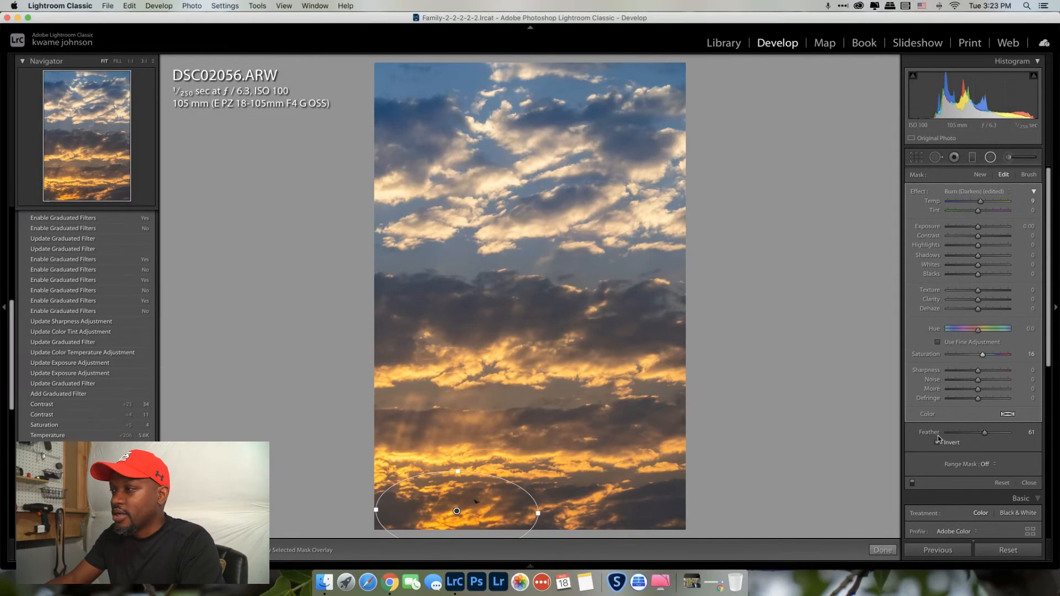
Compare the bottom radial filter on and off, set its Tint to 18, and finish it
left_click(912, 483)
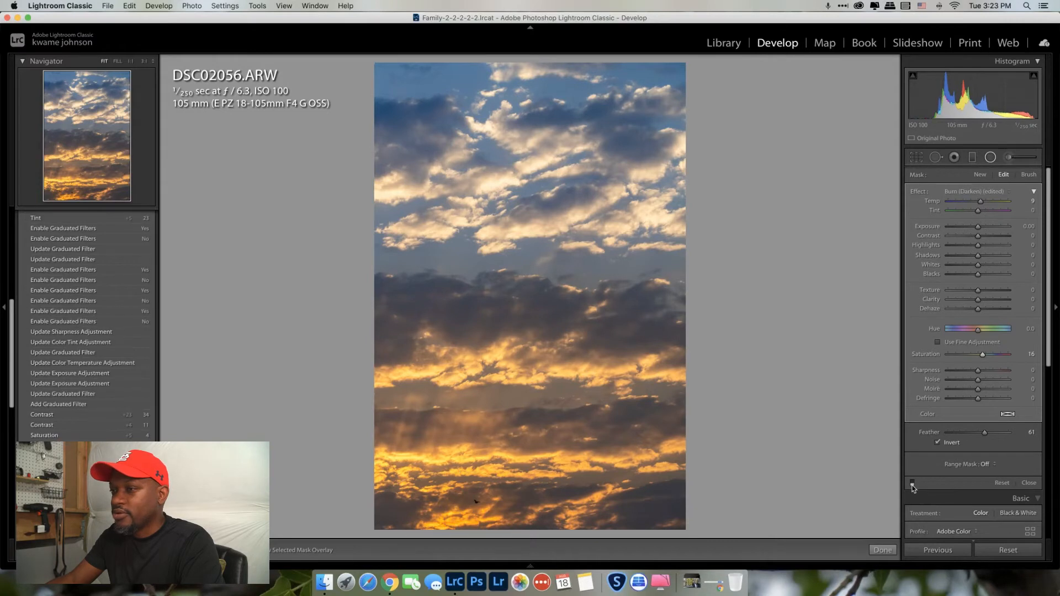
left_click(912, 483)
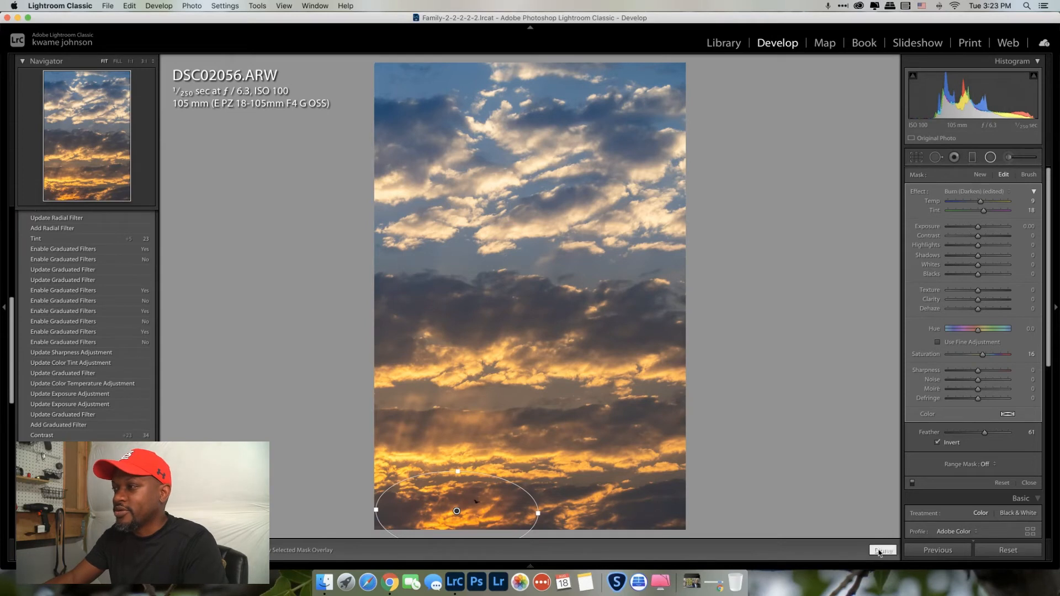
left_click(883, 549)
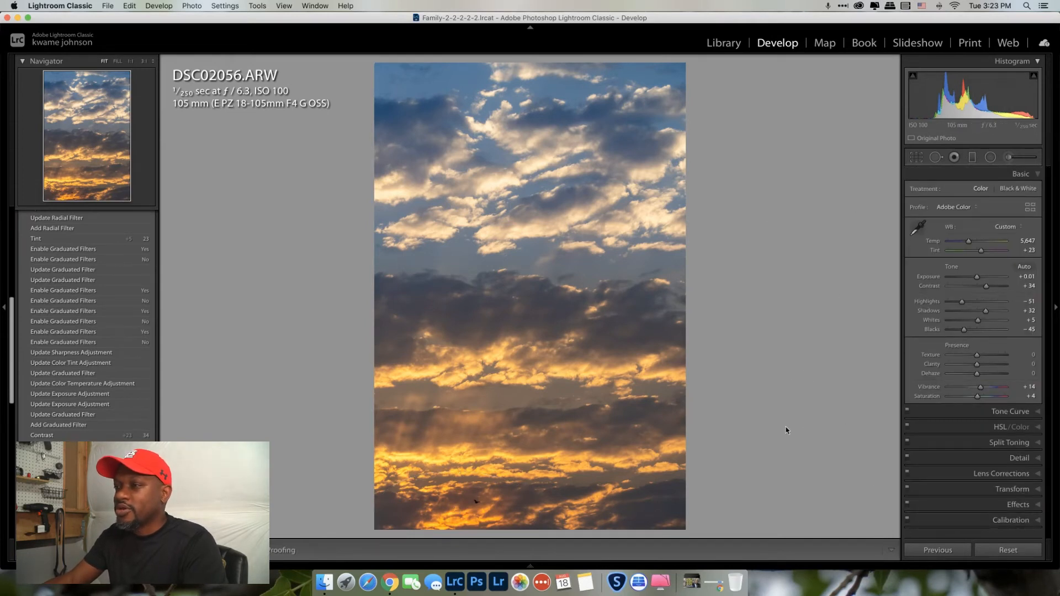
Inspect cloud detail at 1:1 and set Luminance noise reduction to 20
left_click(1023, 175)
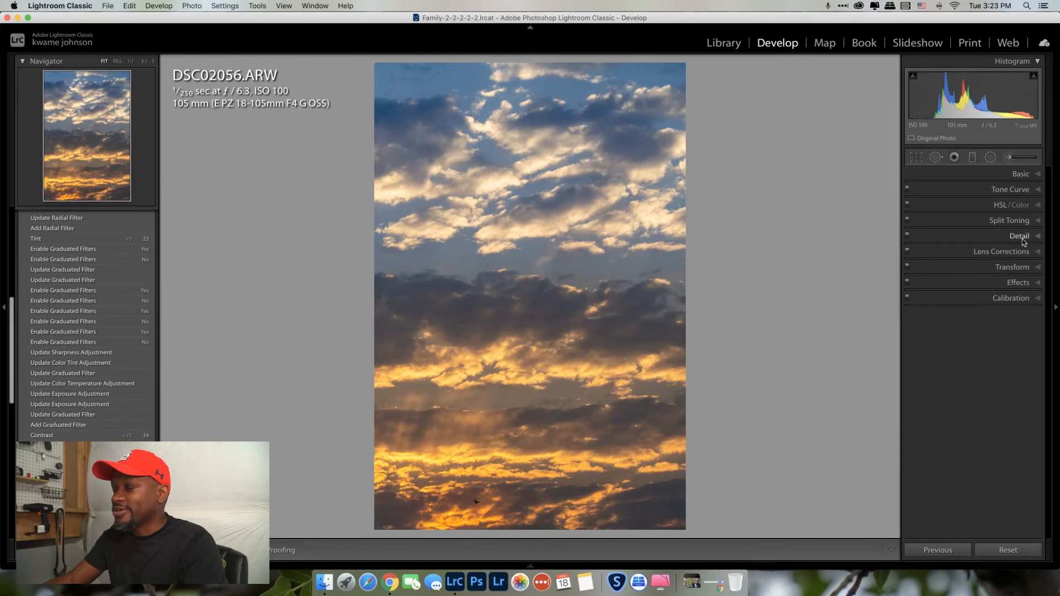
left_click(519, 303)
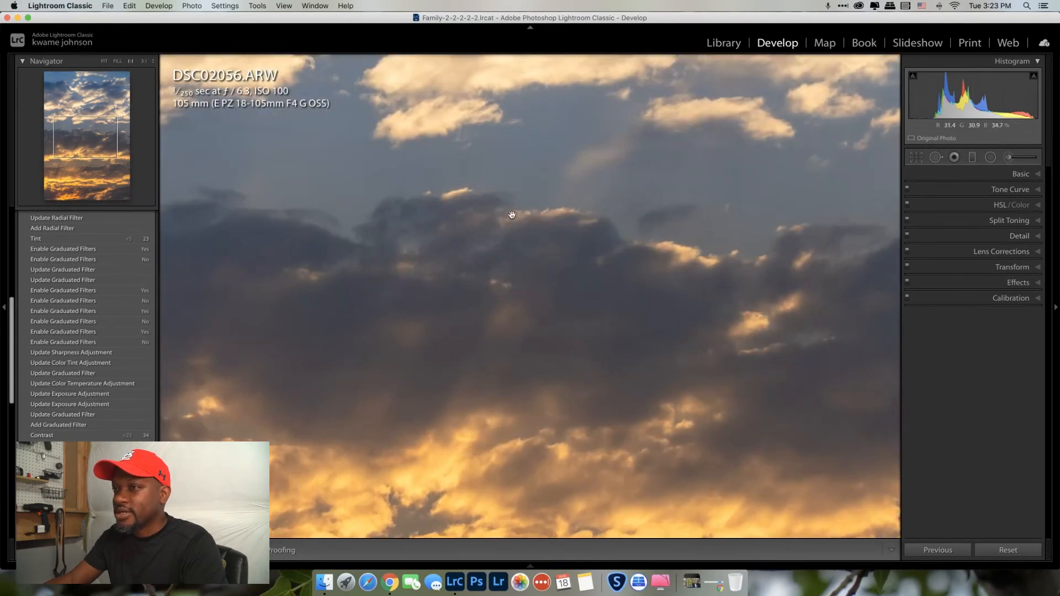
left_click(550, 279)
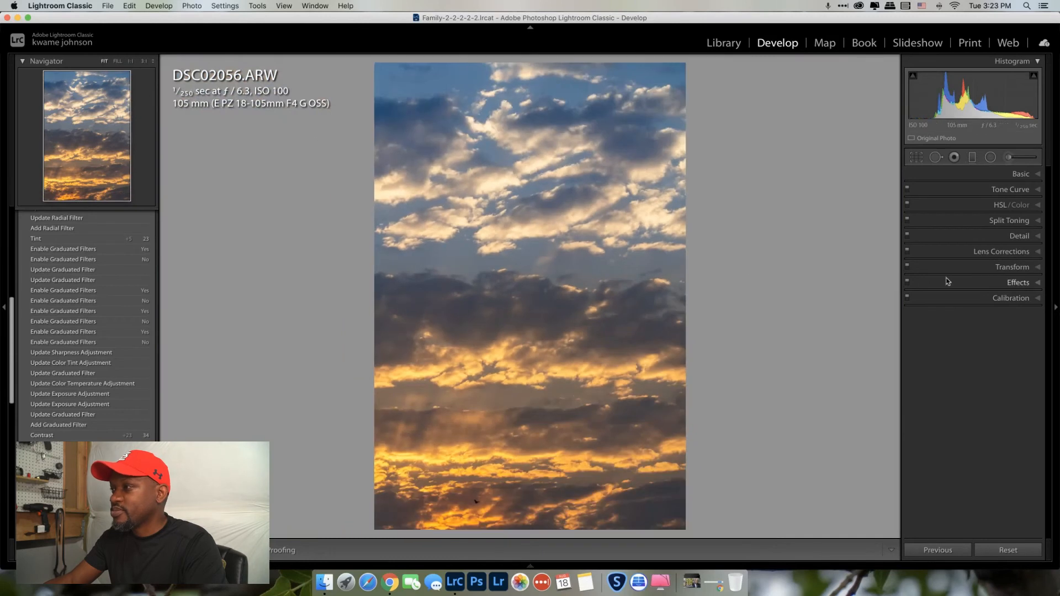
left_click(1040, 237)
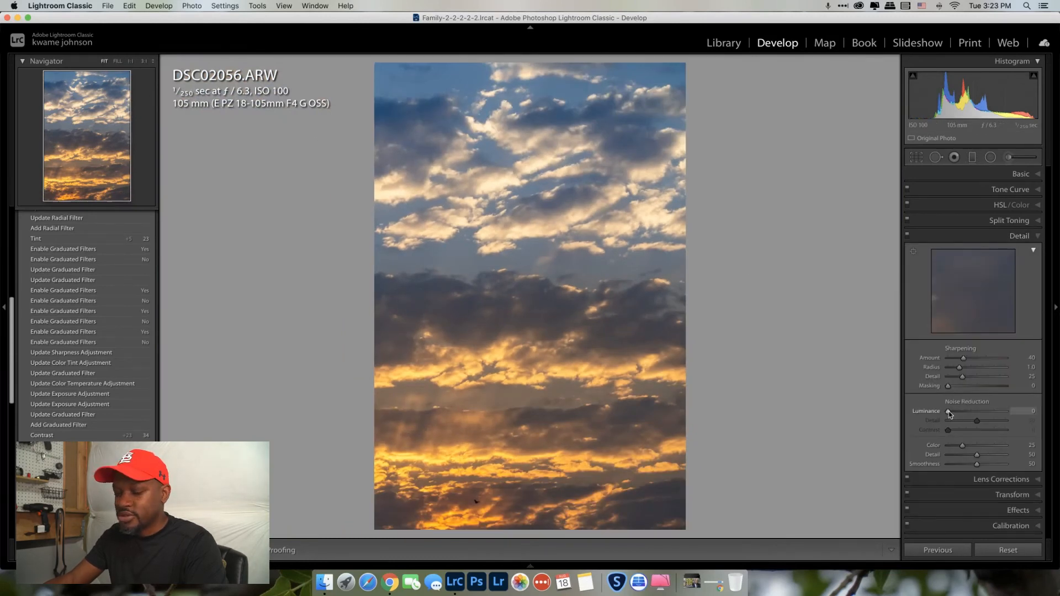
left_click_drag(949, 414, 954, 414)
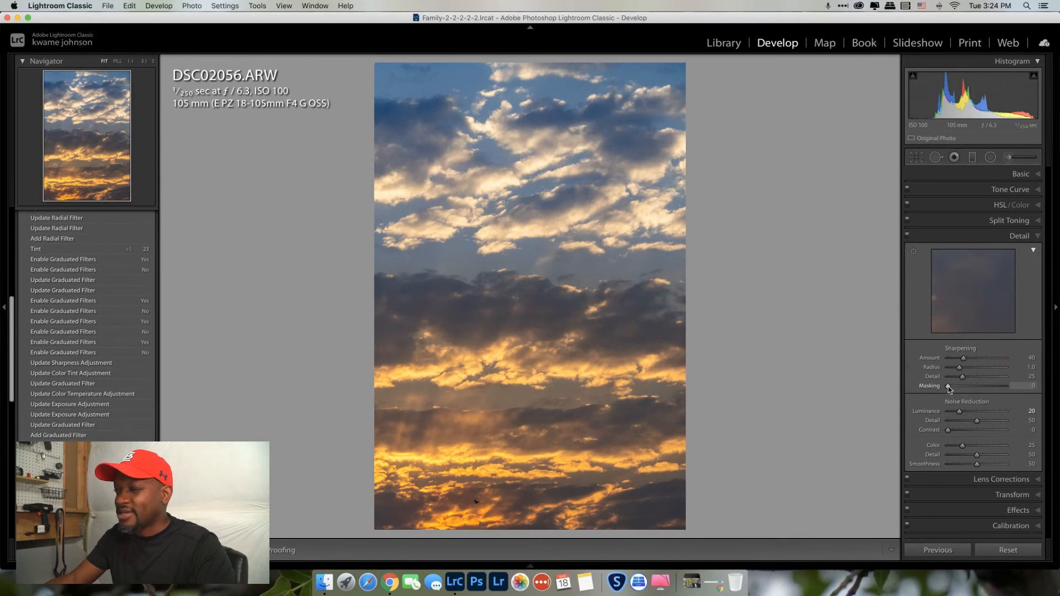
Raise sharpening Masking to 25 while previewing the mask with Alt held
key("alt")
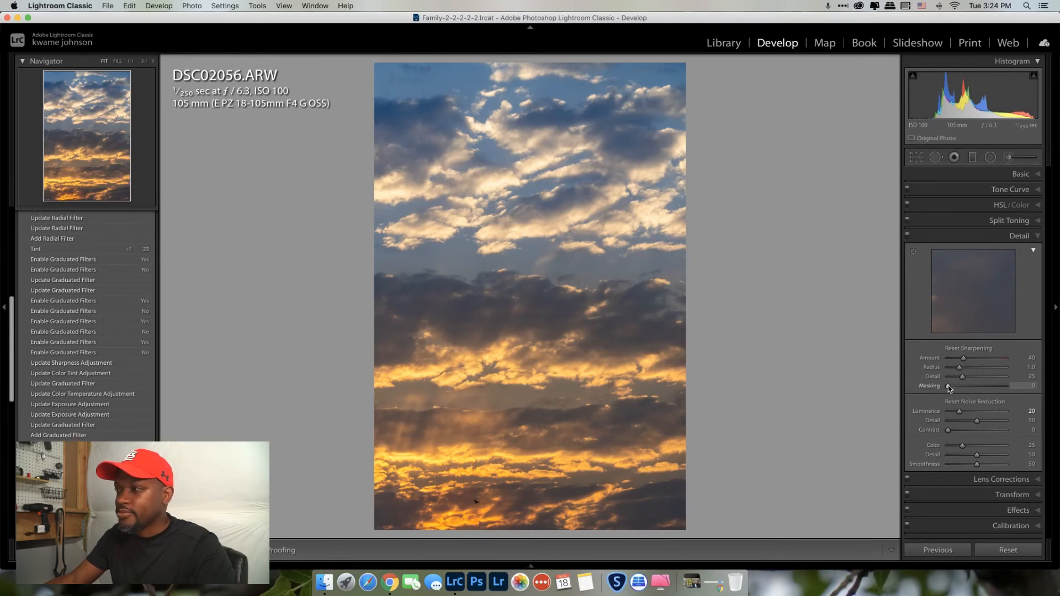
left_click(949, 386, "alt")
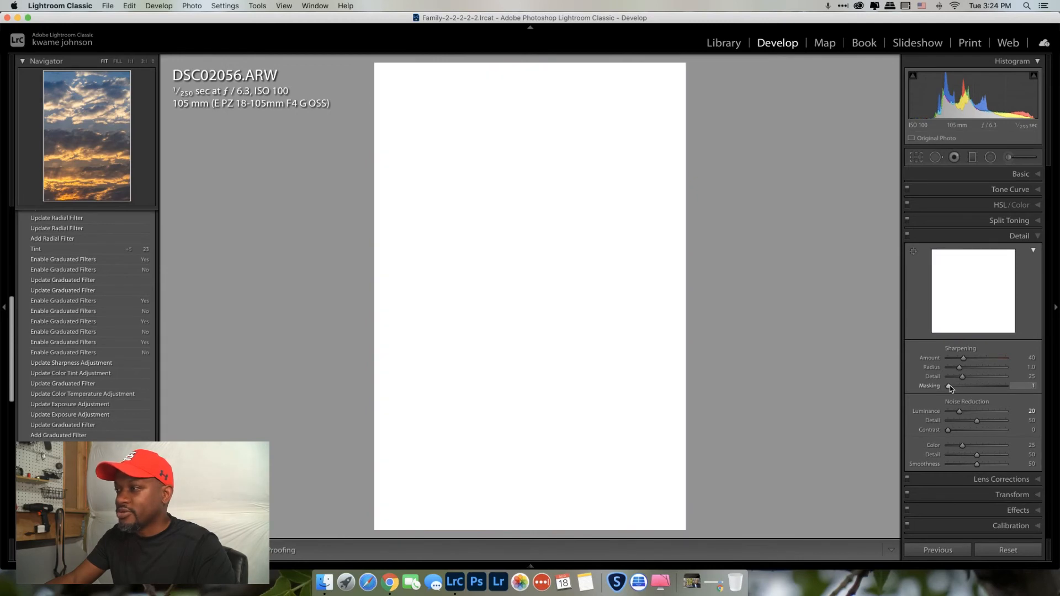
left_click_drag(949, 386, 964, 389)
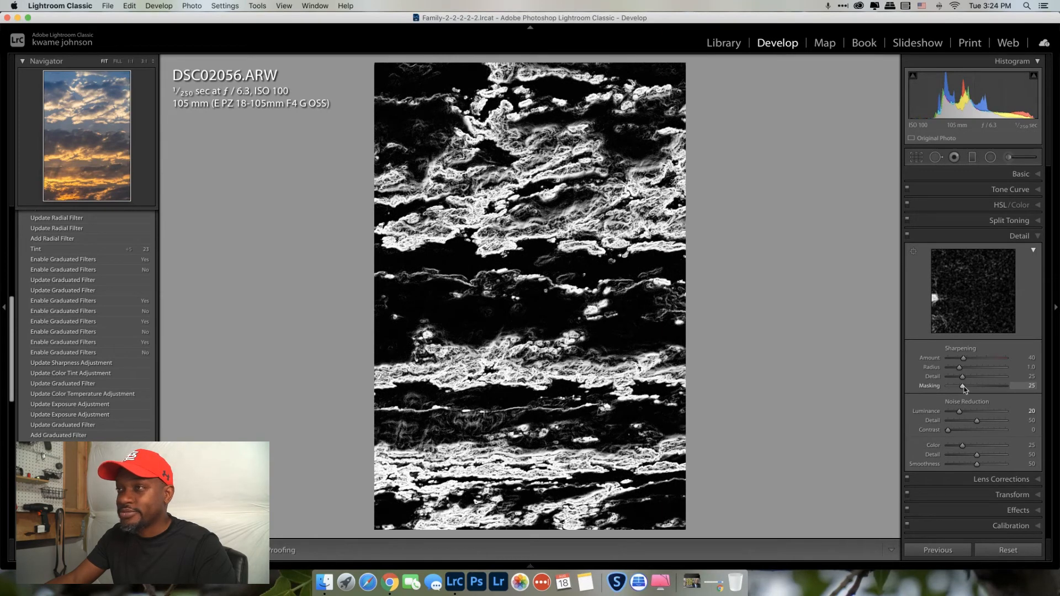
left_click_drag(964, 388, 964, 389)
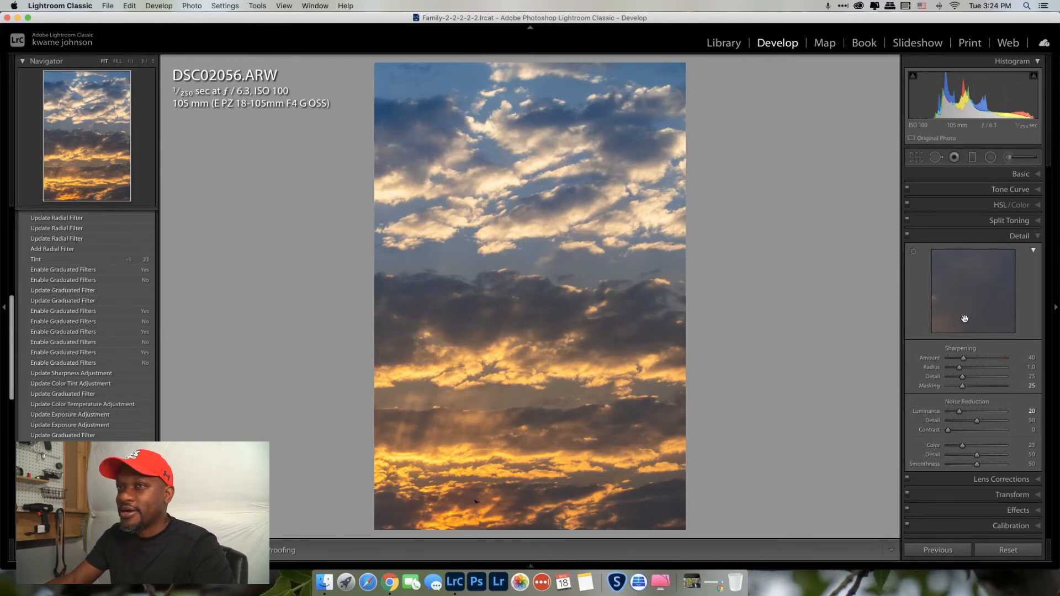
Paint a Burn (Darken) brush mask (Exposure −0.30, Size 7, Feather 100, Flow 81) over the upper clouds
left_click(1010, 159)
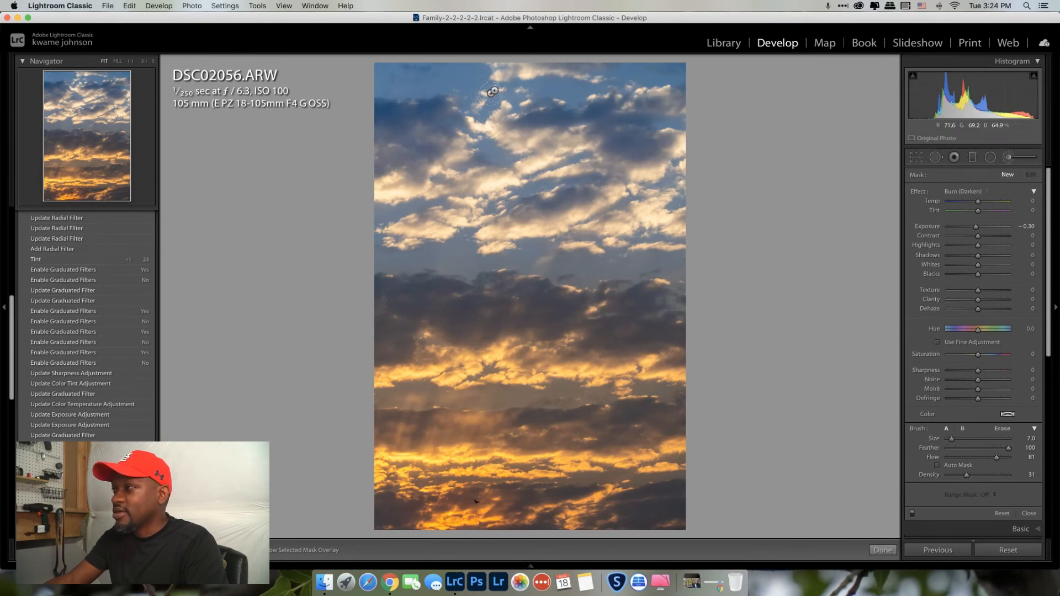
left_click(410, 123)
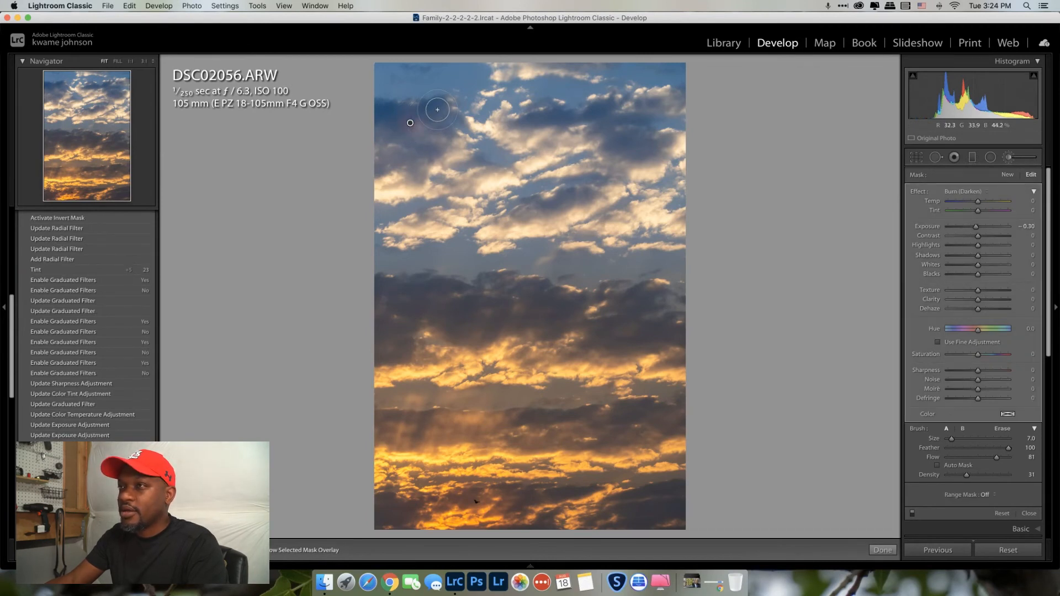
mouse_move(437, 109)
left_mouse_down()
mouse_move(384, 113)
mouse_move(428, 149)
mouse_move(452, 147)
left_mouse_up()
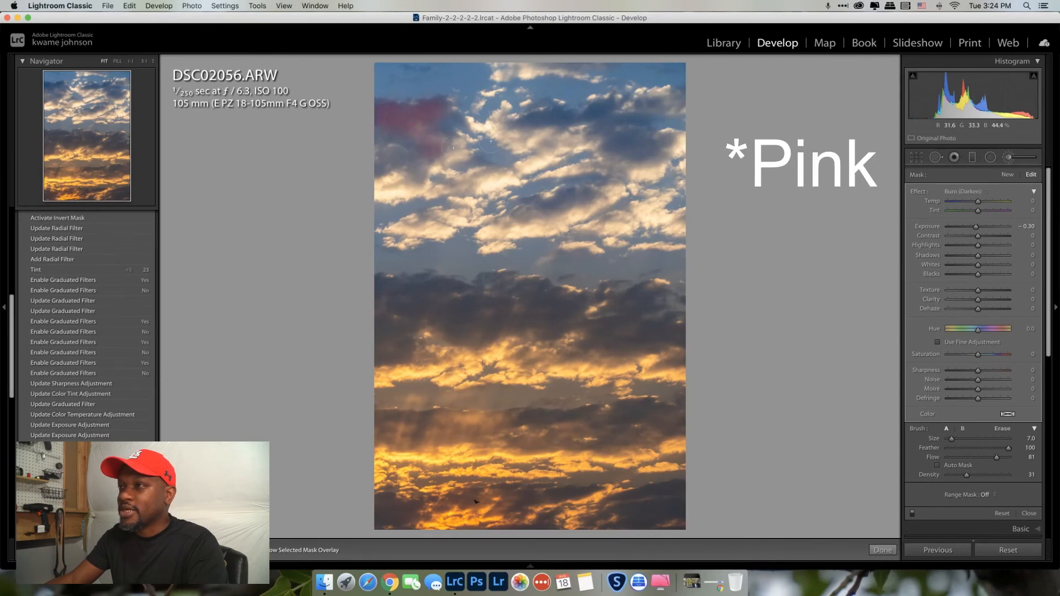
mouse_move(530, 119)
left_mouse_down()
mouse_move(648, 105)
mouse_move(519, 123)
mouse_move(603, 134)
mouse_move(629, 149)
mouse_move(666, 140)
mouse_move(630, 156)
left_mouse_up()
mouse_move(556, 204)
left_mouse_down()
mouse_move(567, 196)
mouse_move(541, 205)
left_mouse_up()
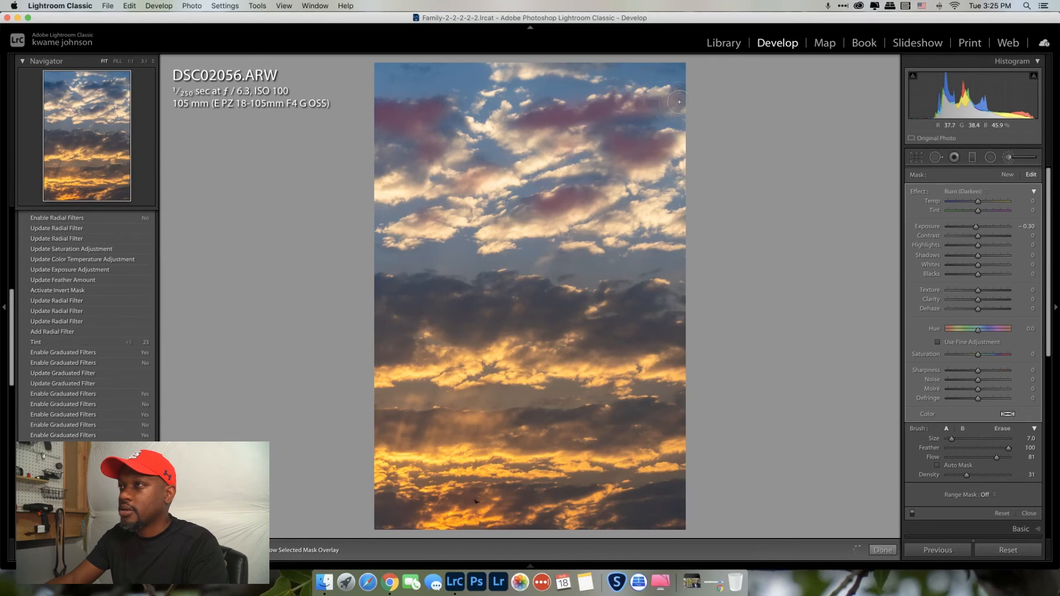
left_click_drag(678, 104, 682, 103)
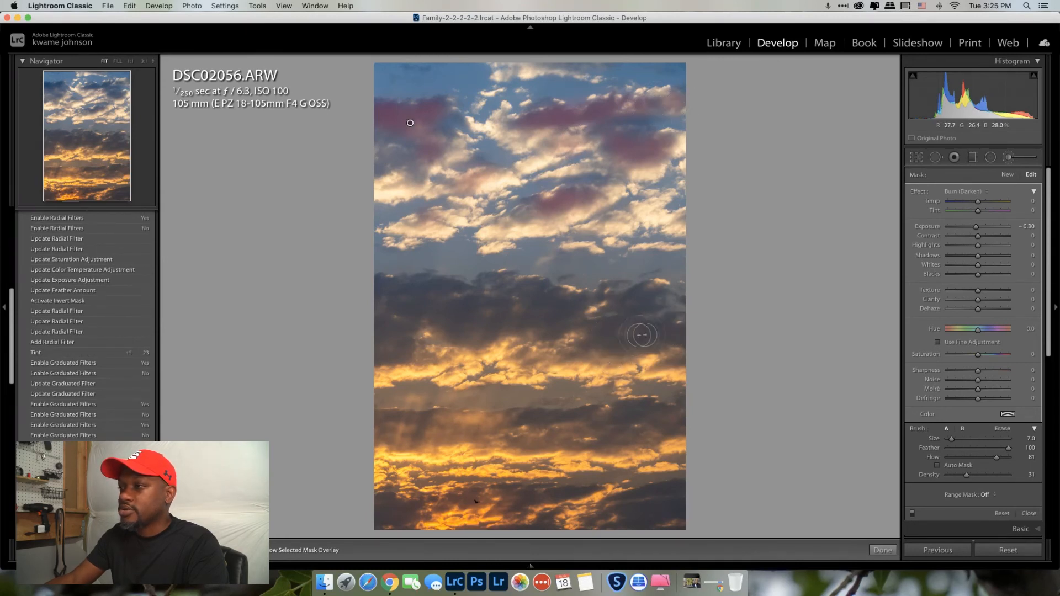
Extend the Burn mask across the dark middle cloud band to the right and lower-right edges
mouse_move(672, 328)
left_mouse_down()
mouse_move(596, 333)
mouse_move(646, 289)
mouse_move(606, 330)
mouse_move(584, 317)
mouse_move(551, 325)
mouse_move(572, 327)
mouse_move(552, 301)
mouse_move(509, 330)
mouse_move(474, 334)
mouse_move(526, 307)
mouse_move(523, 282)
mouse_move(481, 309)
mouse_move(478, 296)
mouse_move(452, 308)
mouse_move(453, 320)
mouse_move(470, 292)
mouse_move(454, 305)
mouse_move(453, 338)
mouse_move(439, 291)
mouse_move(405, 322)
mouse_move(434, 297)
mouse_move(407, 355)
mouse_move(375, 364)
mouse_move(404, 314)
mouse_move(385, 286)
mouse_move(449, 287)
mouse_move(388, 294)
left_mouse_up()
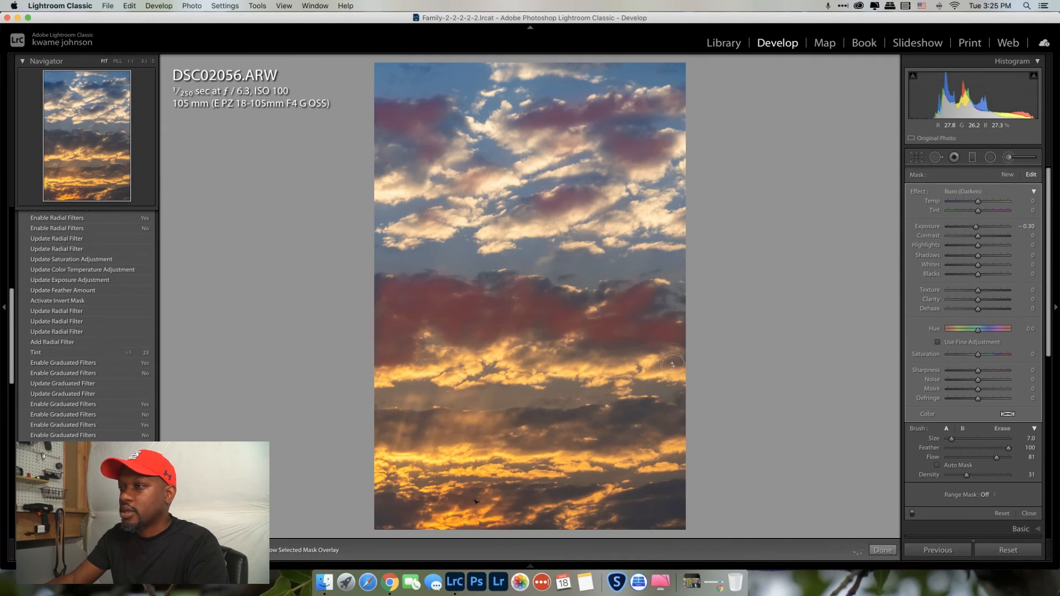
left_click_drag(673, 365, 673, 412)
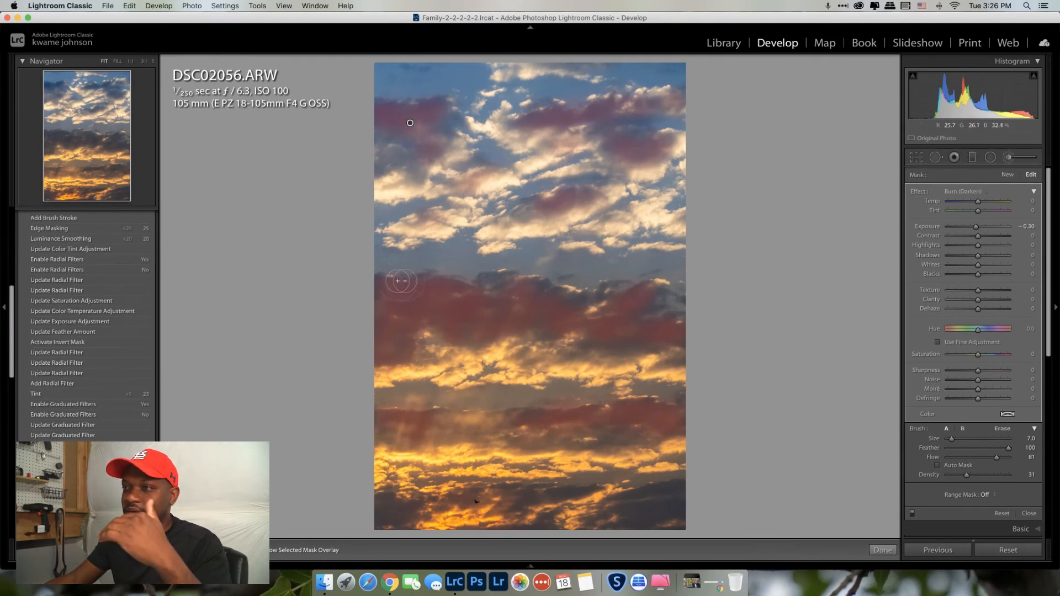
mouse_move(412, 282)
left_mouse_down()
mouse_move(456, 361)
mouse_move(418, 379)
left_mouse_up()
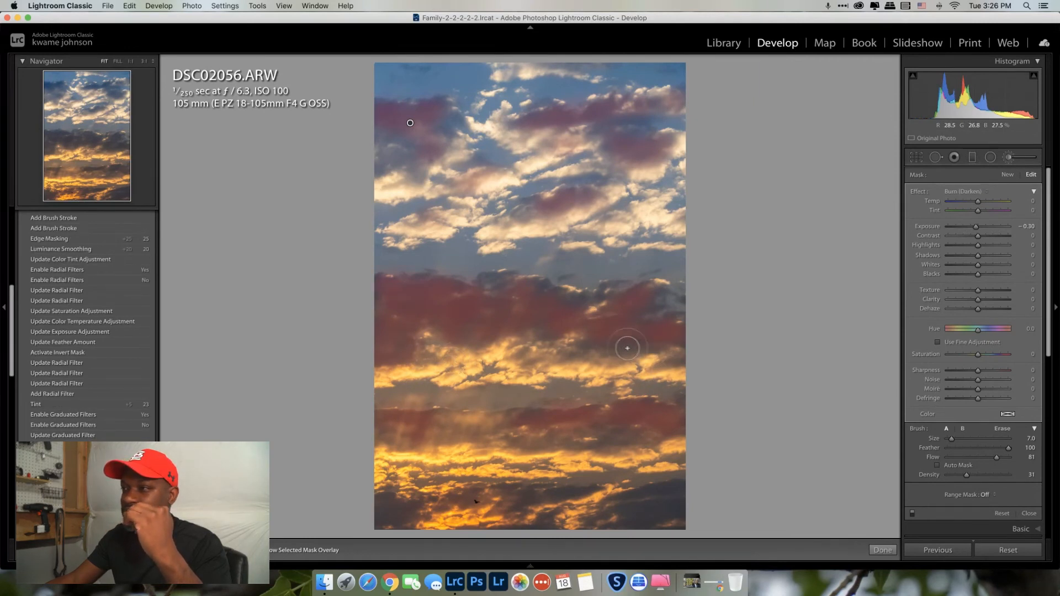
left_click_drag(687, 353, 672, 362)
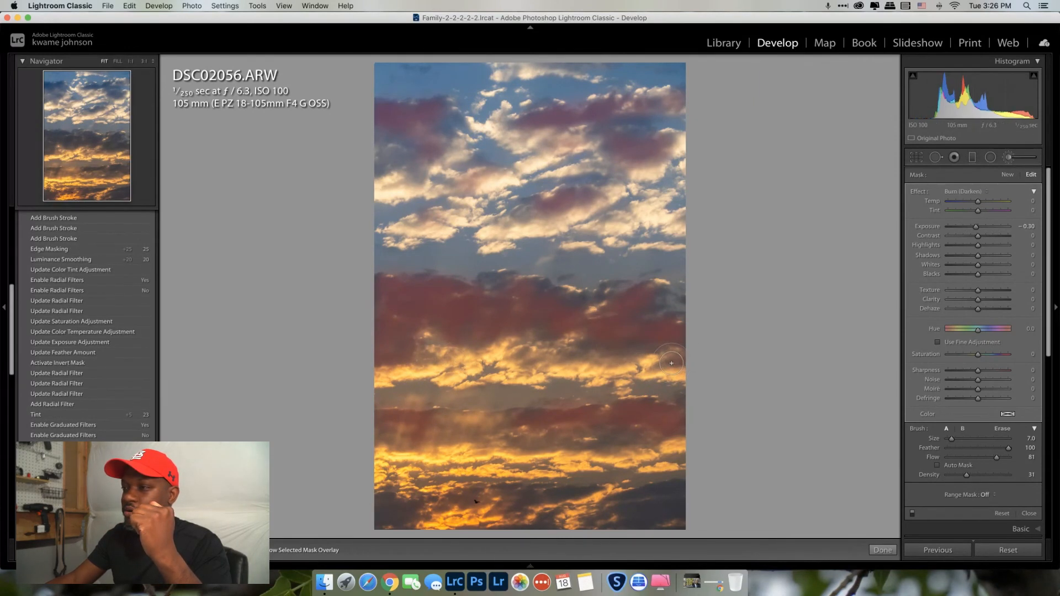
left_click_drag(684, 495, 671, 492)
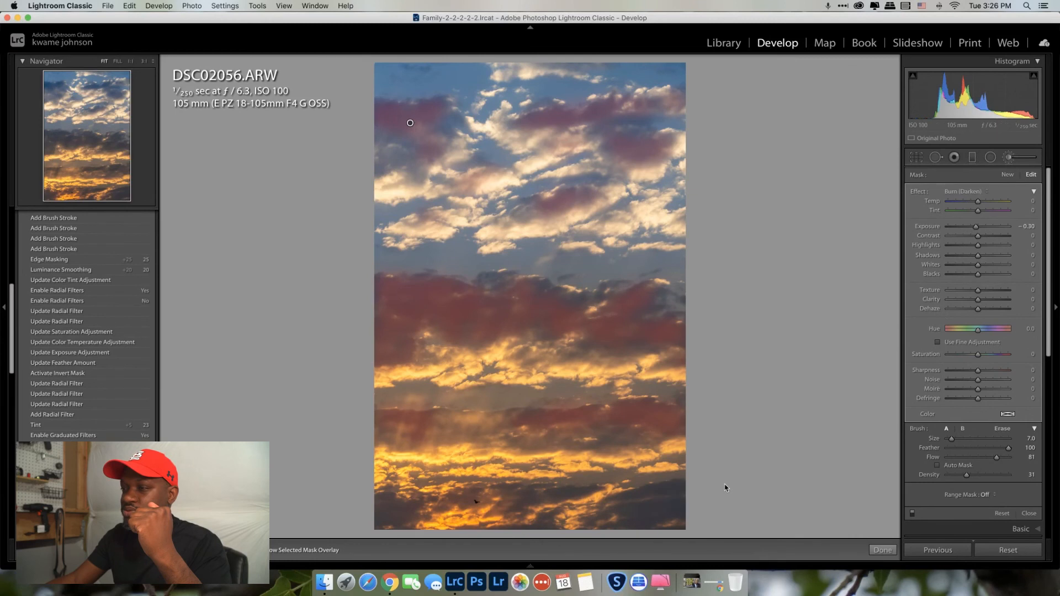
Hide the mask overlay, compare the brush effect off and on twice, then close the brush
key("o")
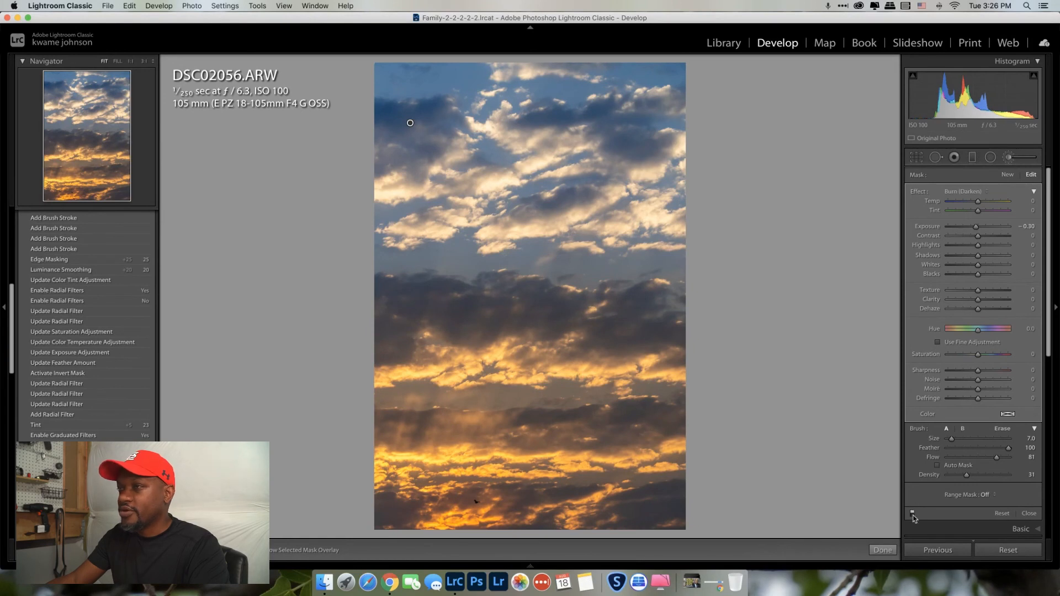
left_click(410, 122)
left_click(410, 122)
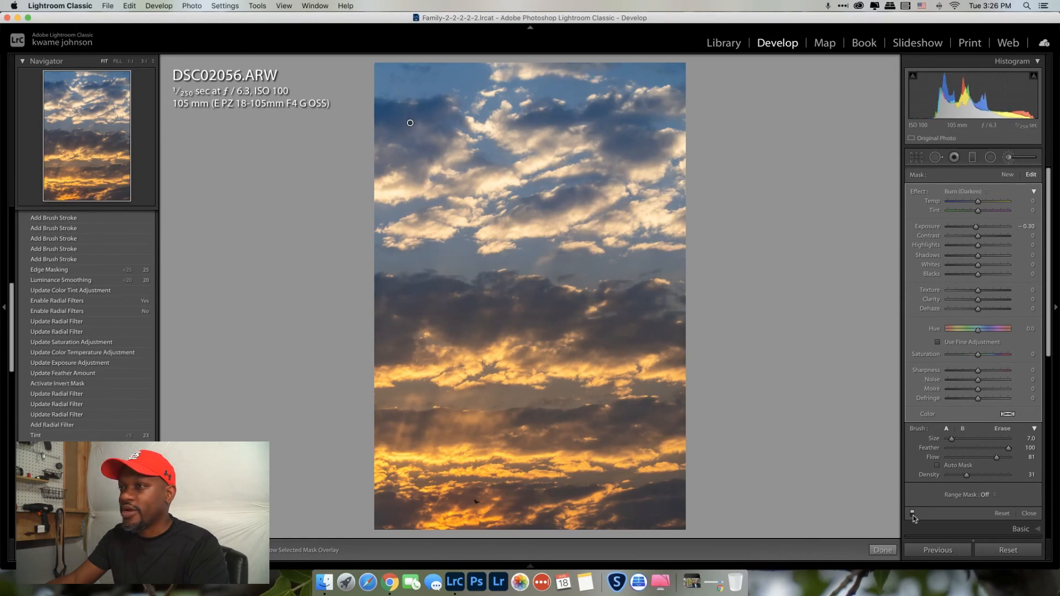
left_click(410, 123)
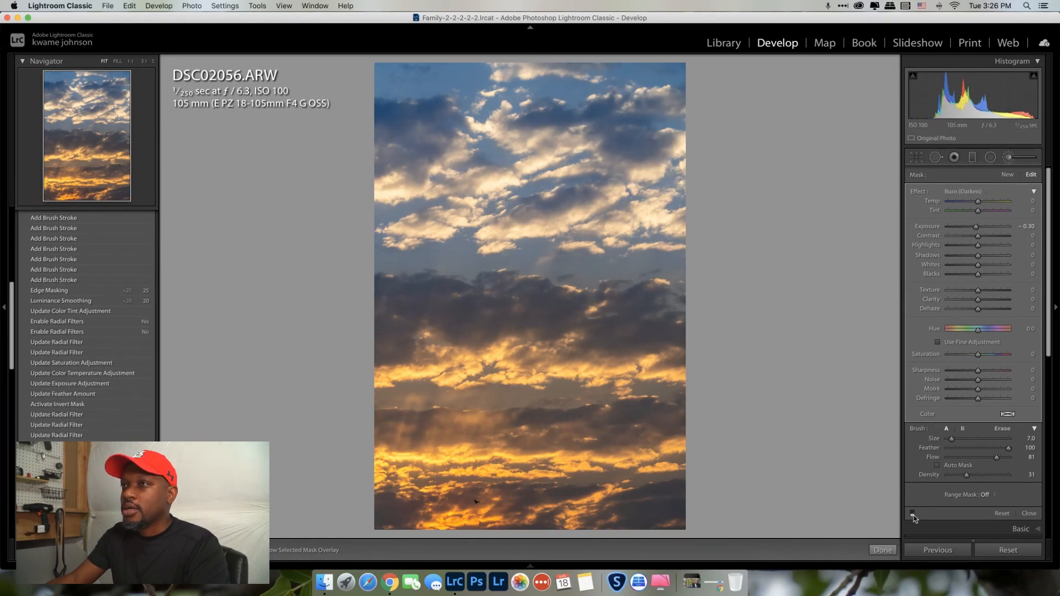
left_click(410, 122)
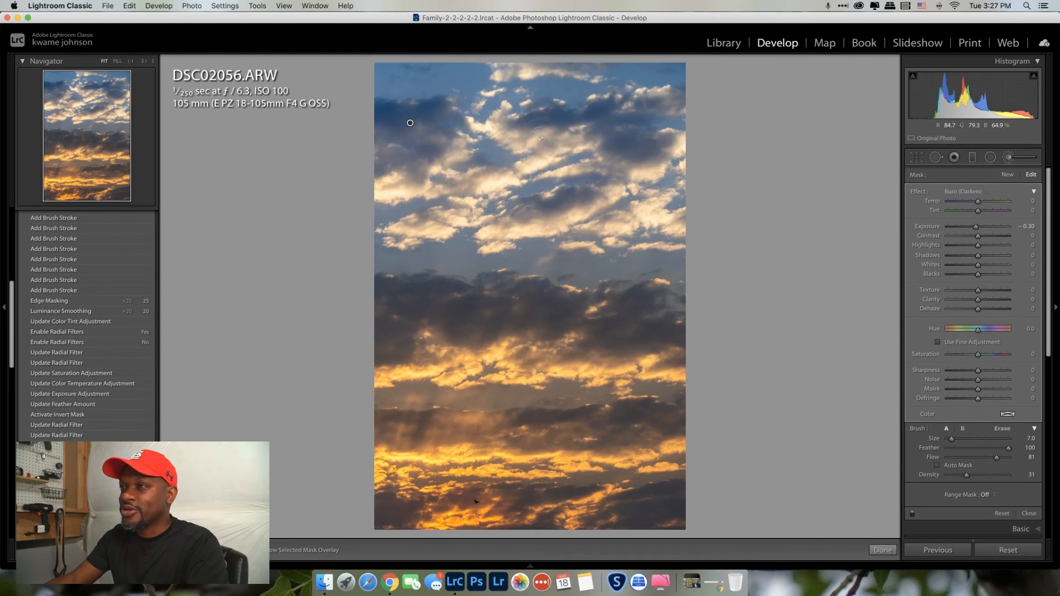
key("k")
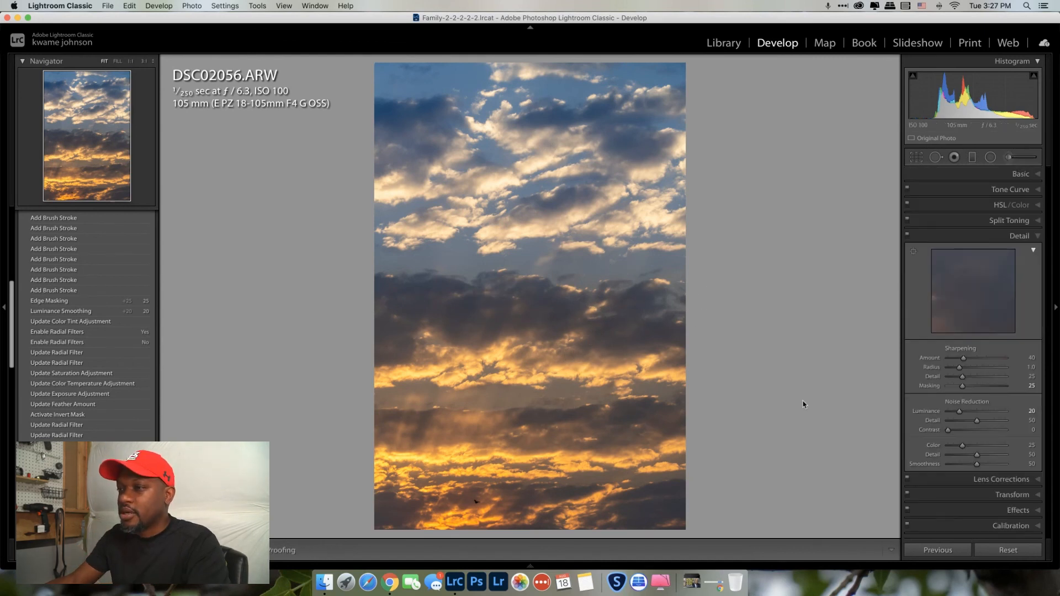